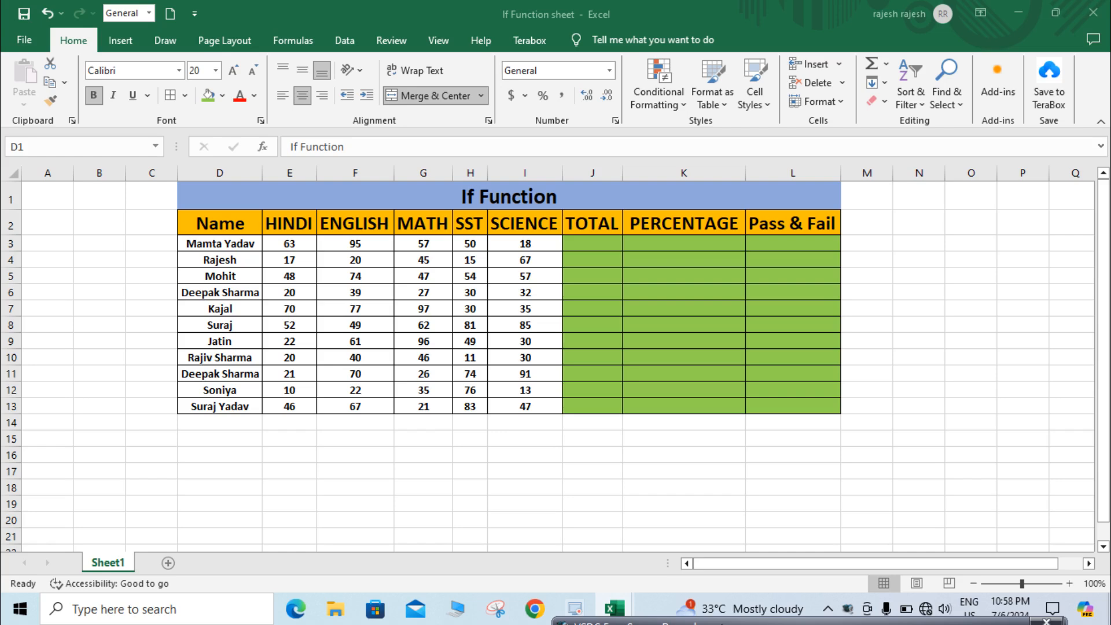
left_click(561, 196)
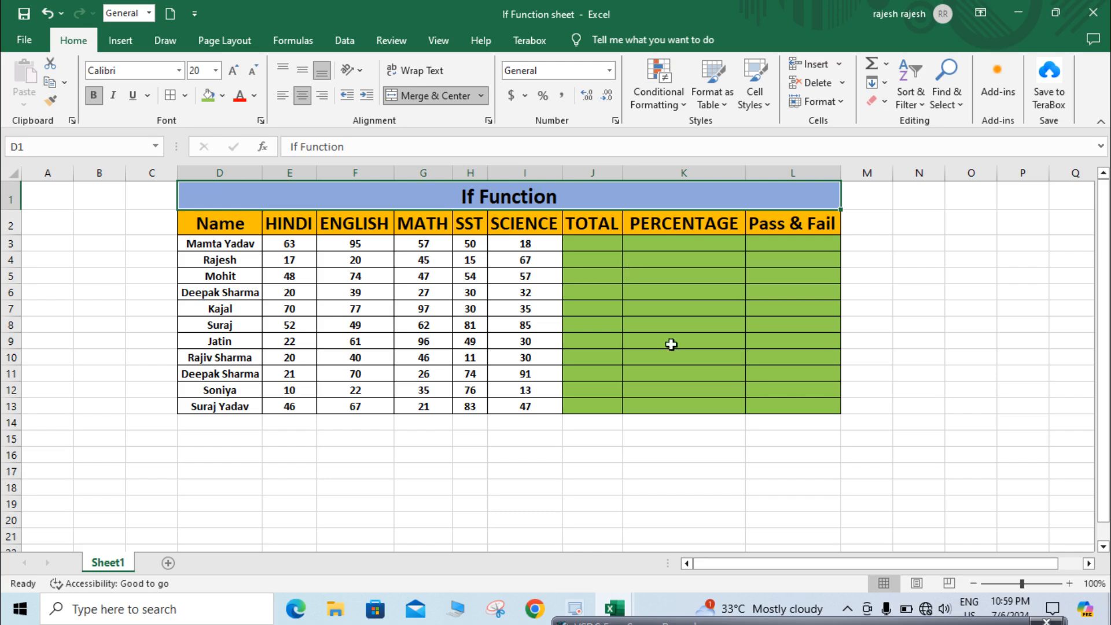
left_click(601, 243)
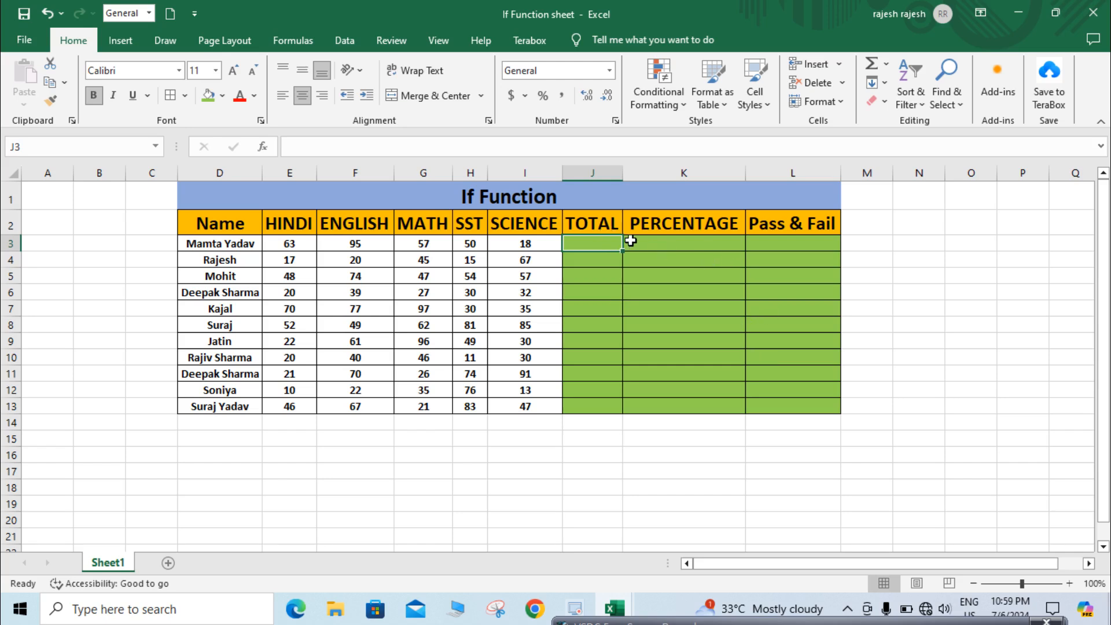
left_click(713, 248)
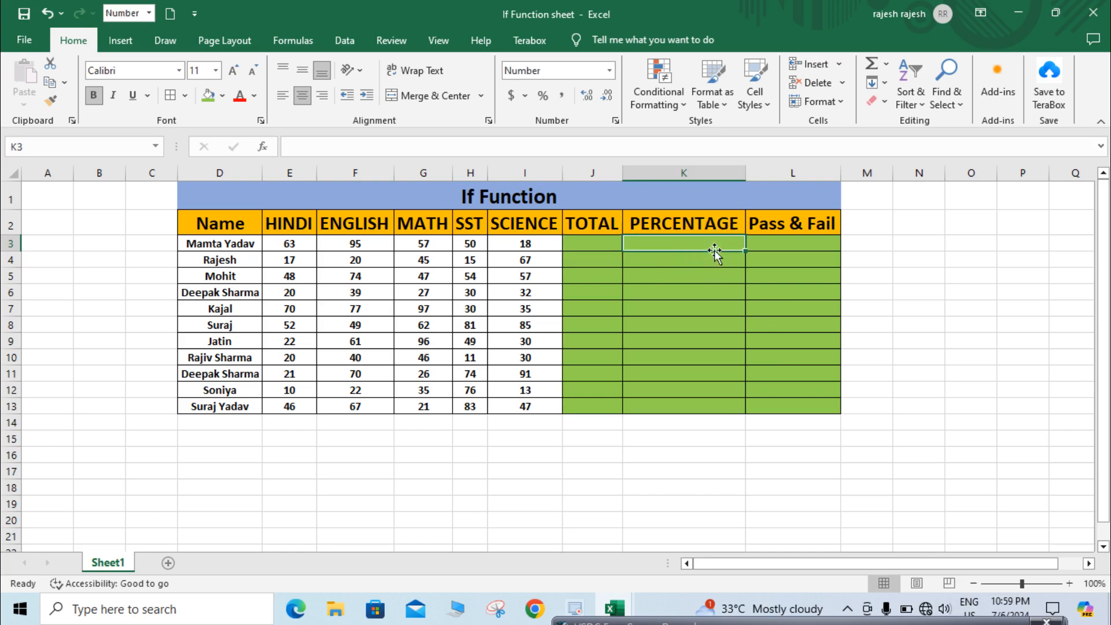
left_click(800, 239)
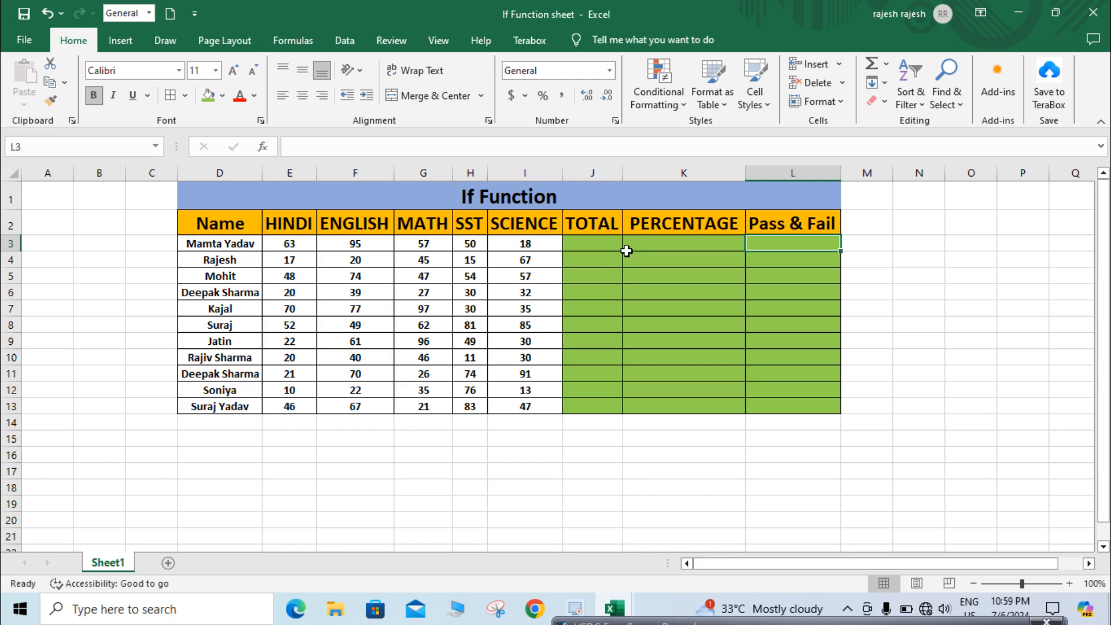
- Try to total the first student's marks in J3 by adding E3, F3 and G3 individually
left_click(589, 243)
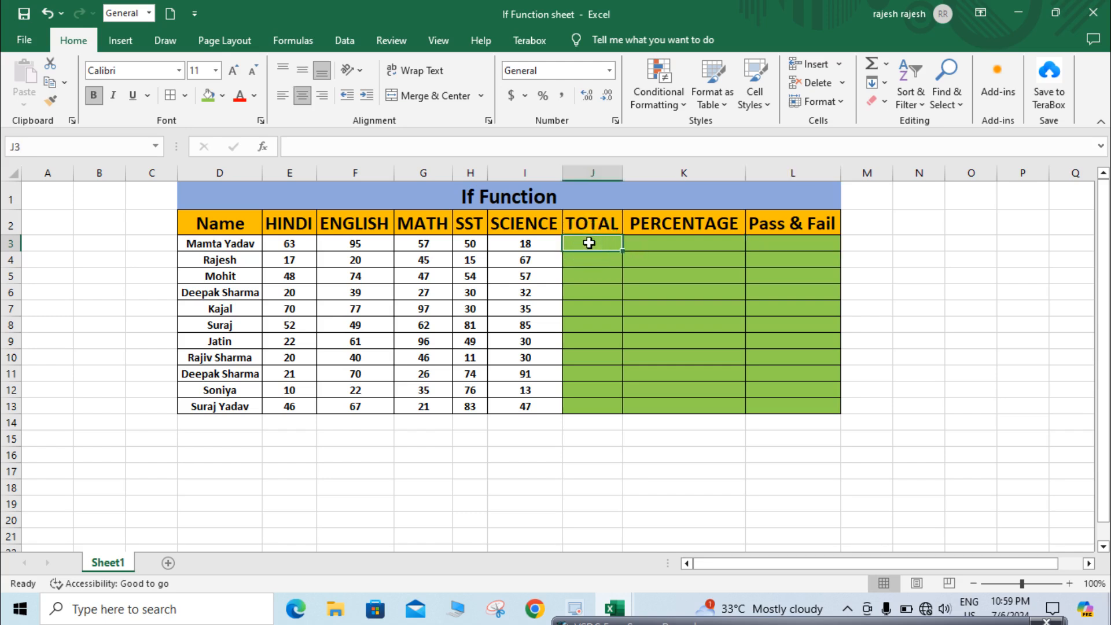
type("=")
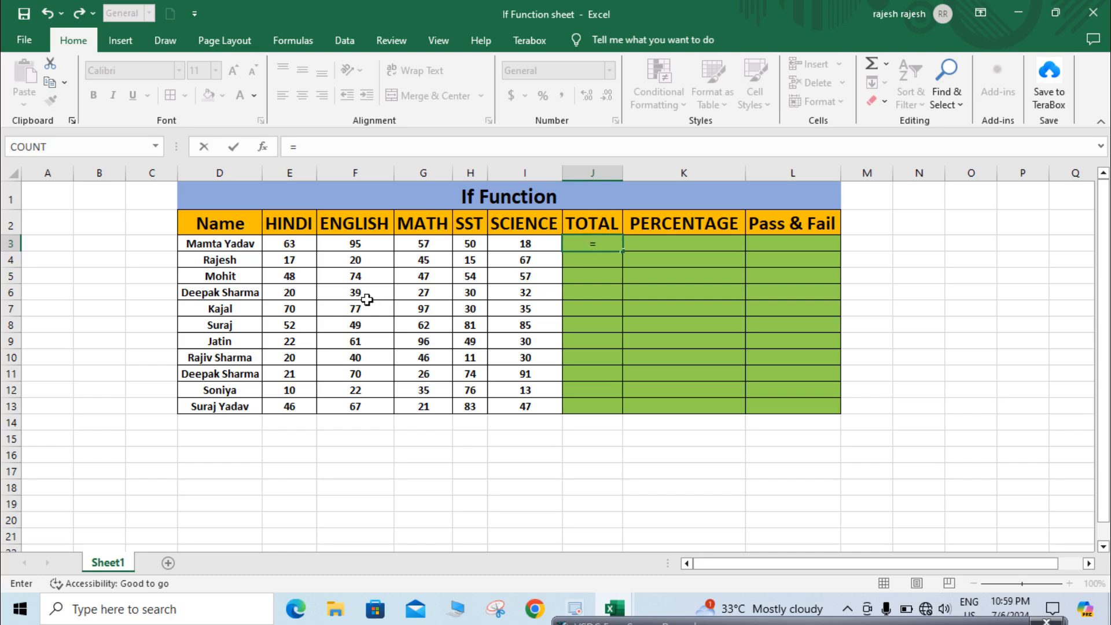
left_click(304, 247)
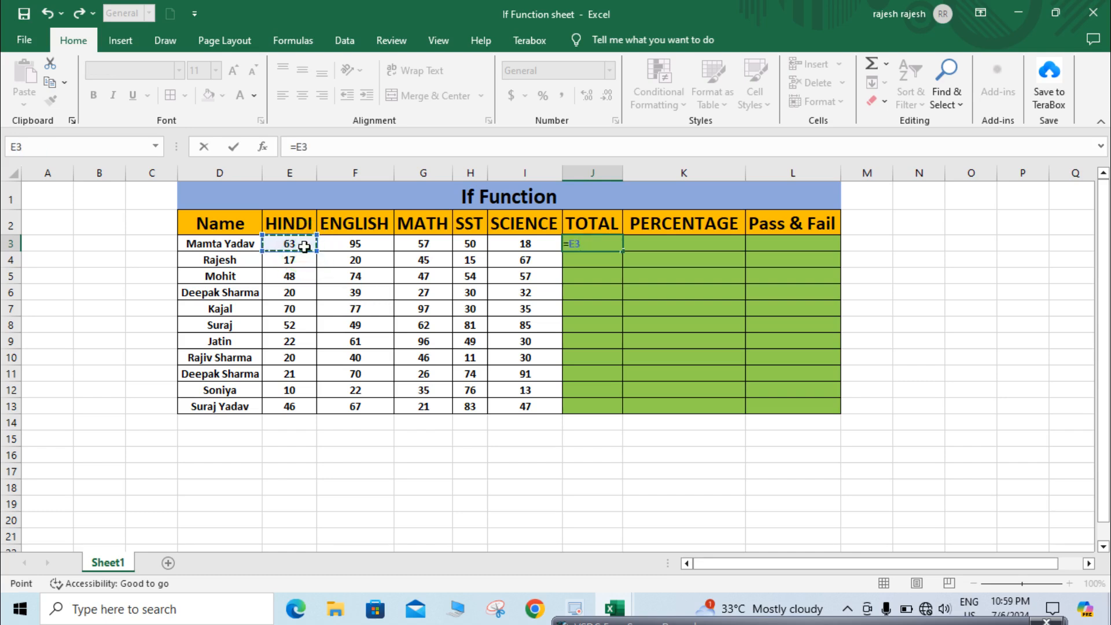
type("+")
left_click(362, 247)
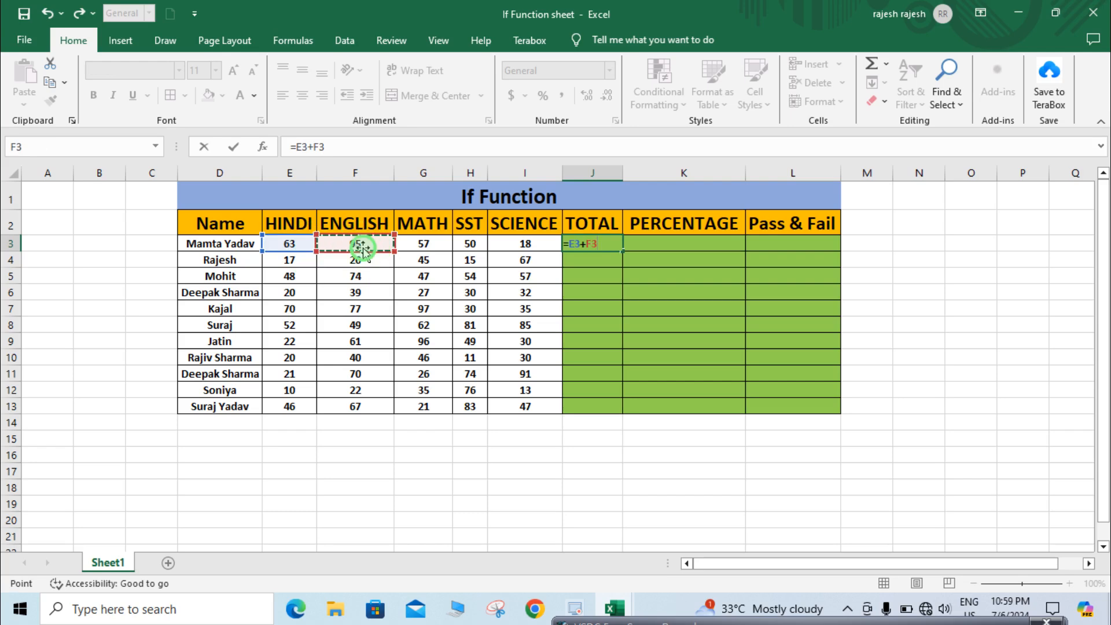
type("+")
left_click(422, 249)
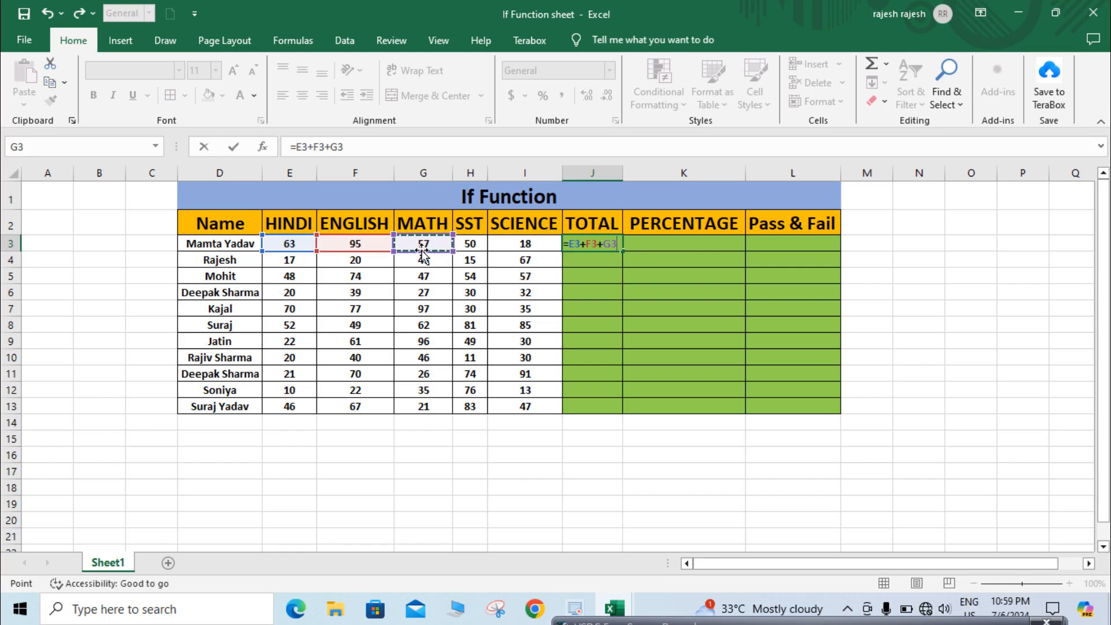
key("BackSpace")
key("BackSpace")
key("BackSpace")
key("BackSpace")
key("BackSpace")
key("BackSpace")
key("BackSpace")
key("BackSpace")
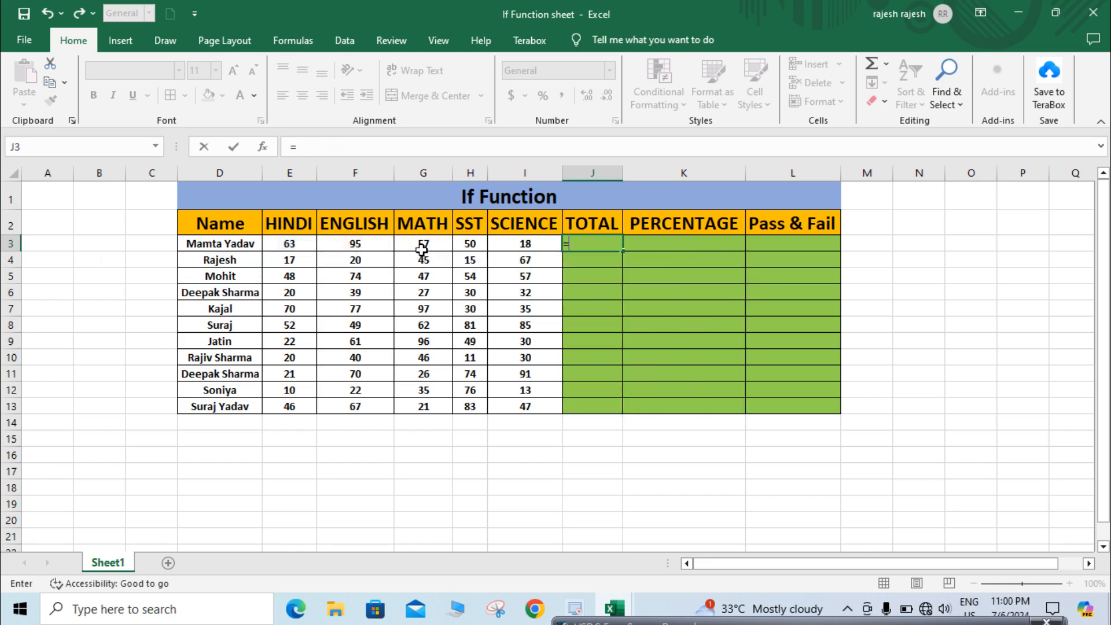
- Enter =SUM(E3:I3) in J3 to total the first student's five subject marks
type("SUM(")
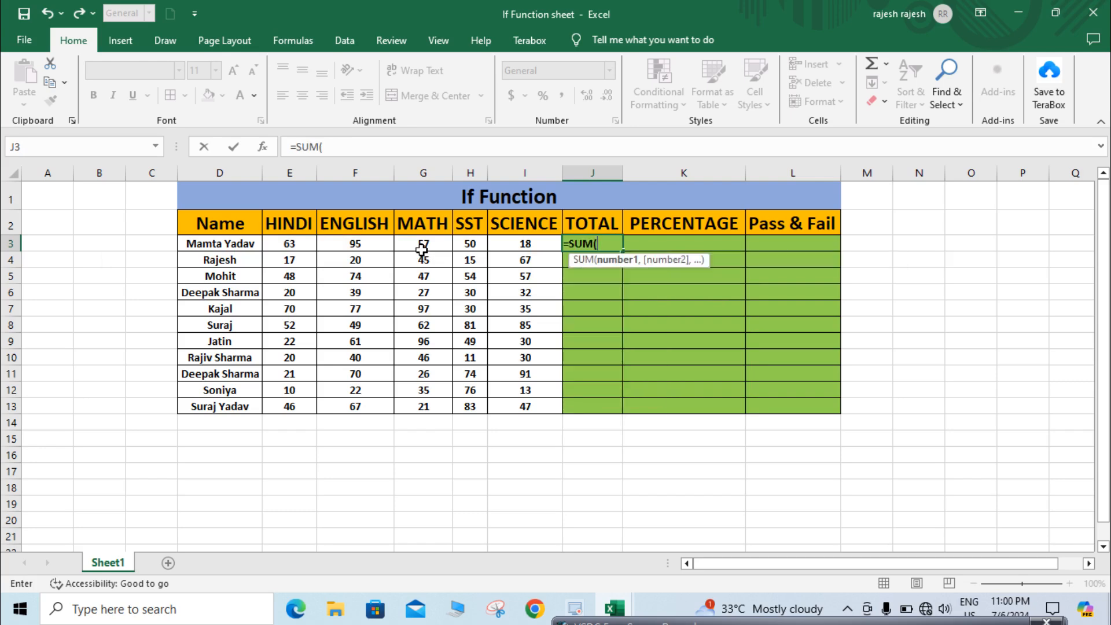
left_click(291, 243)
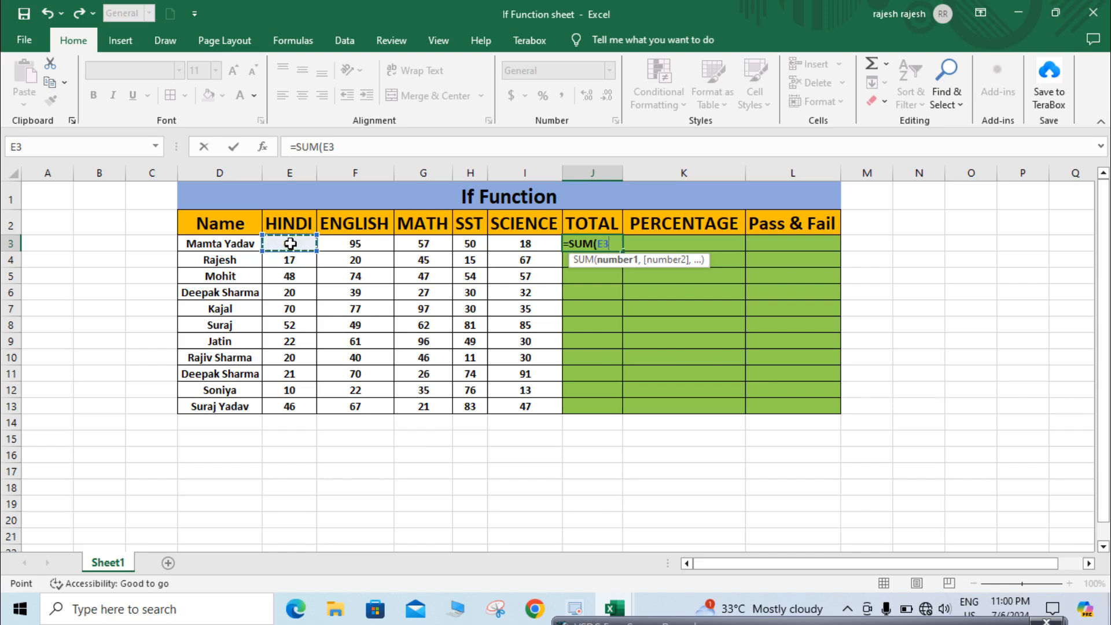
key("shift+Right")
key("shift+Right")
key("shift+Right")
key("shift+Right")
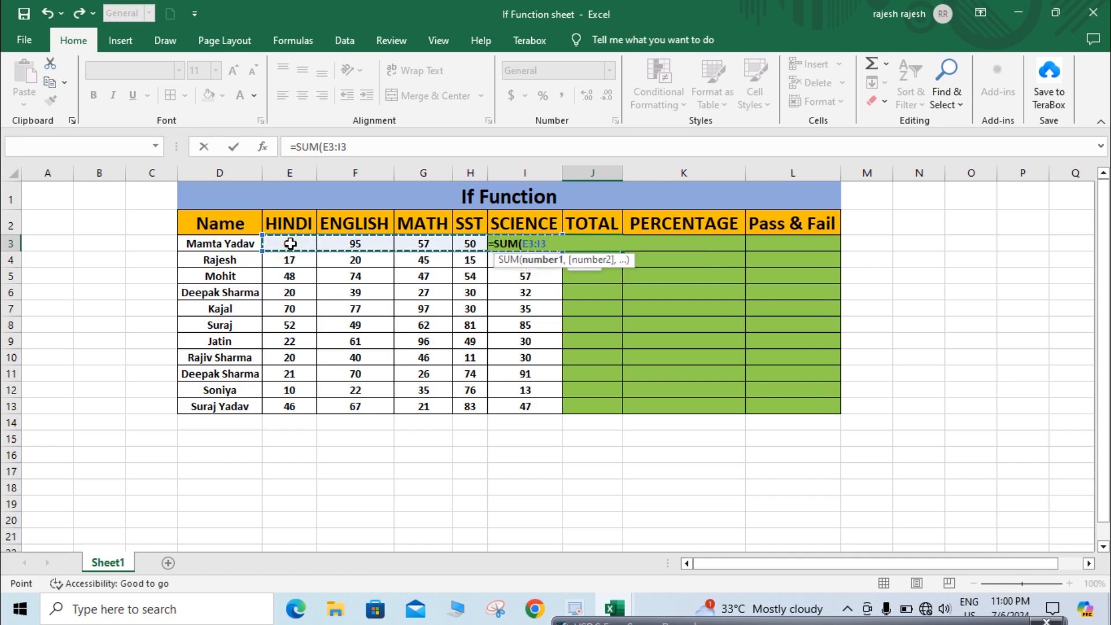
type(")")
key("Return")
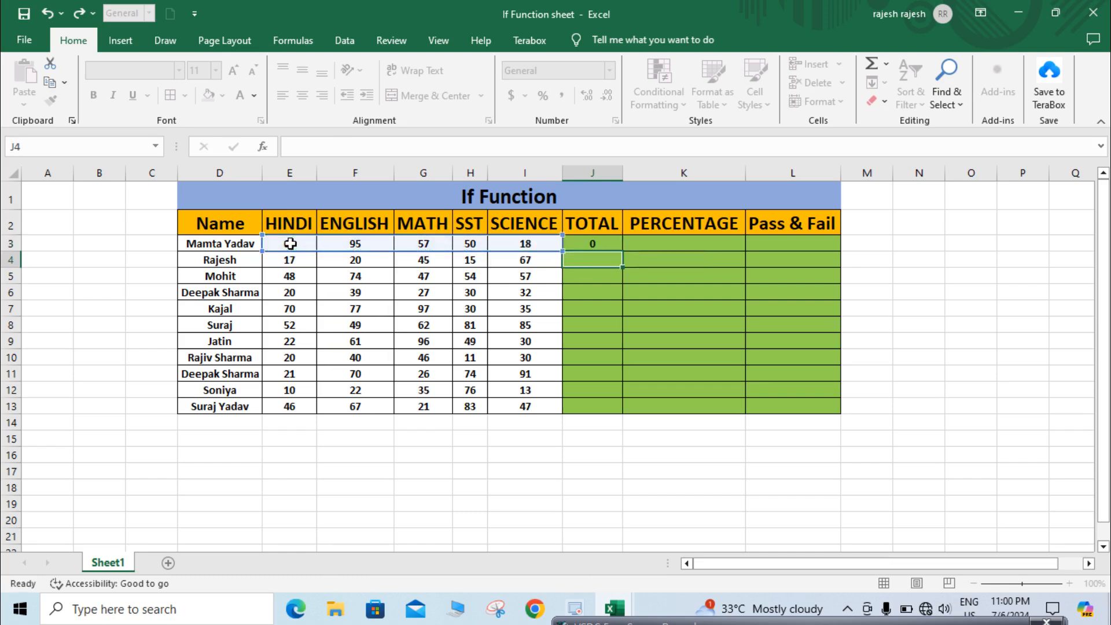
- Fill the TOTAL formula down the column to row 13
left_click(597, 243)
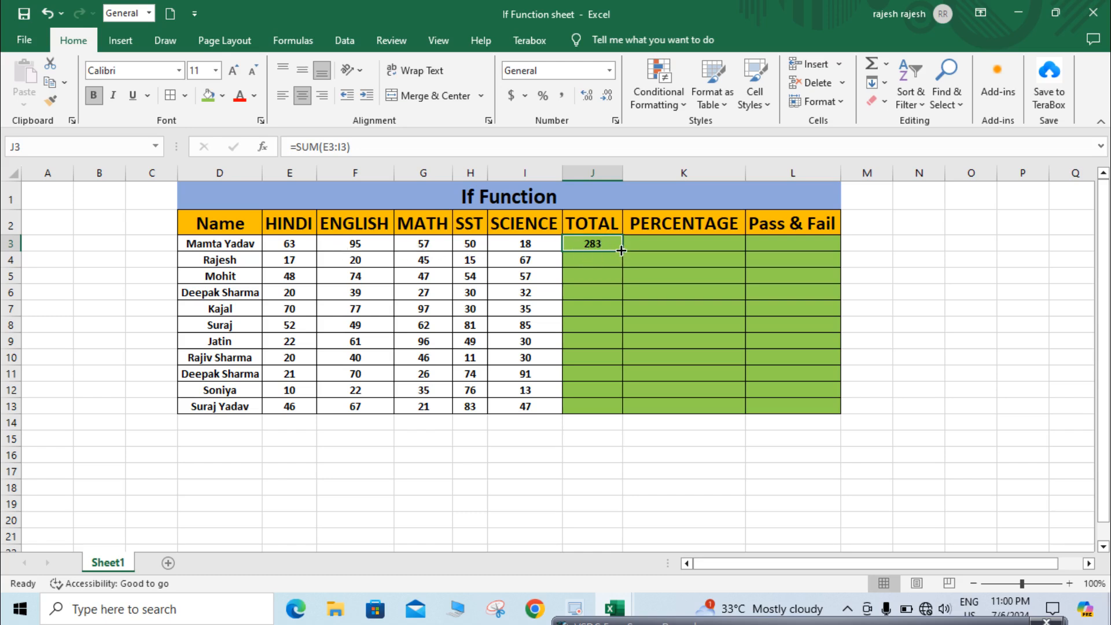
left_click_drag(623, 251, 623, 414)
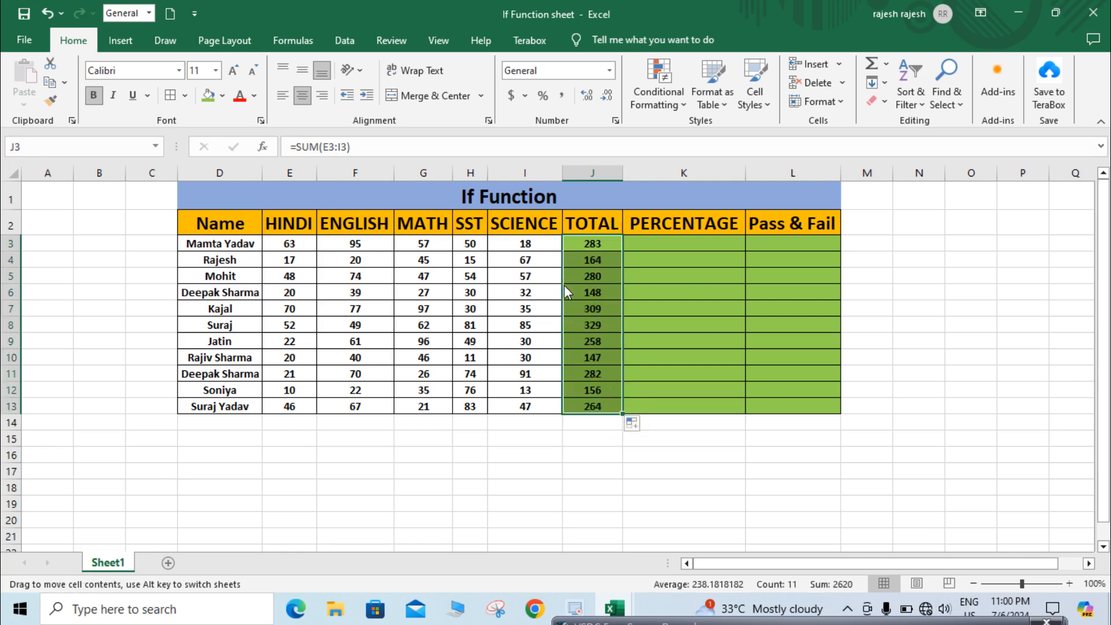
- Calculate the first student's percentage in K3 with the formula =J3/5
left_click(589, 275)
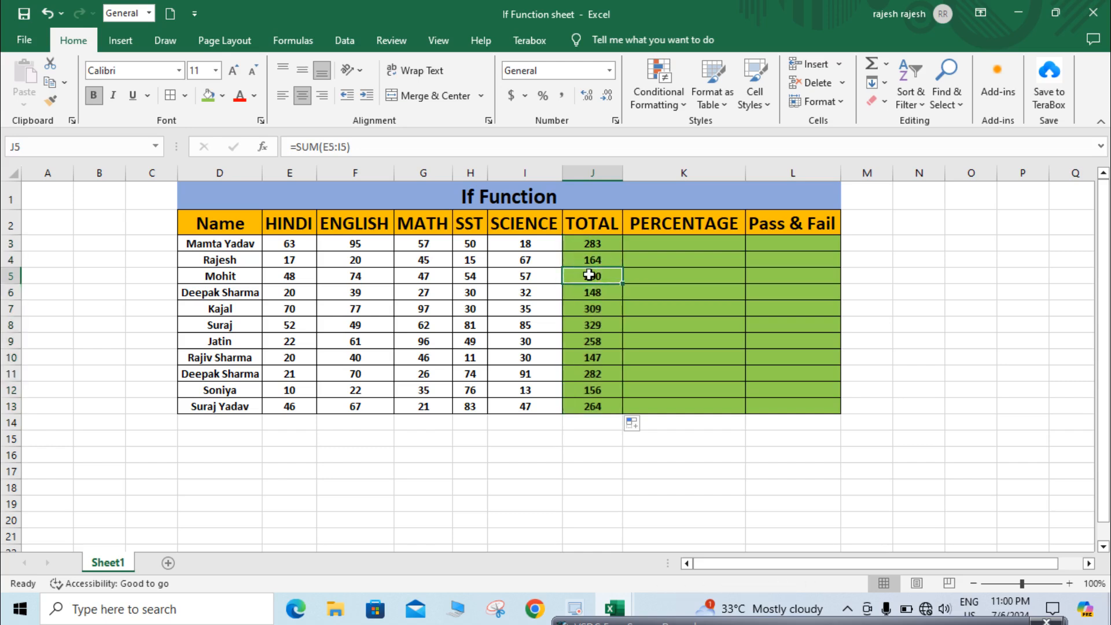
left_click(698, 246)
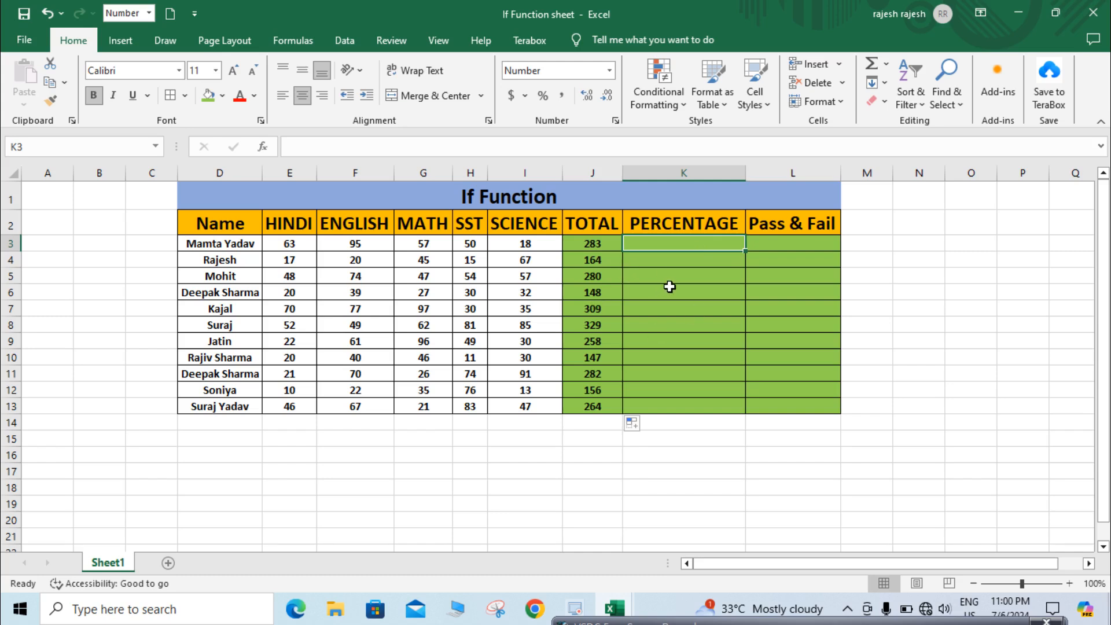
left_click(595, 249)
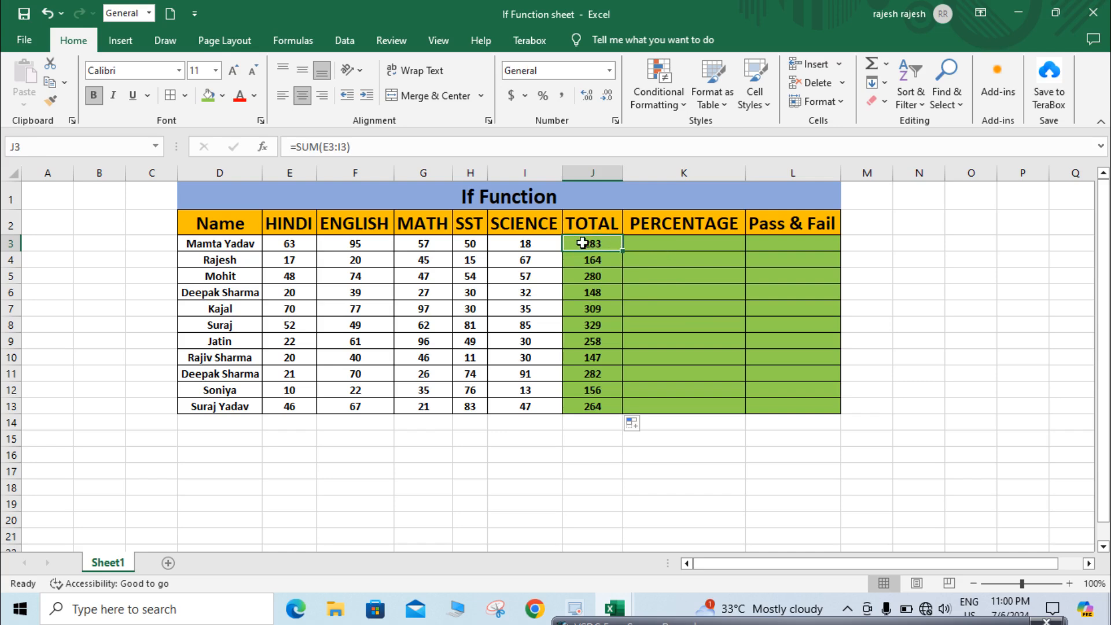
left_click(646, 243)
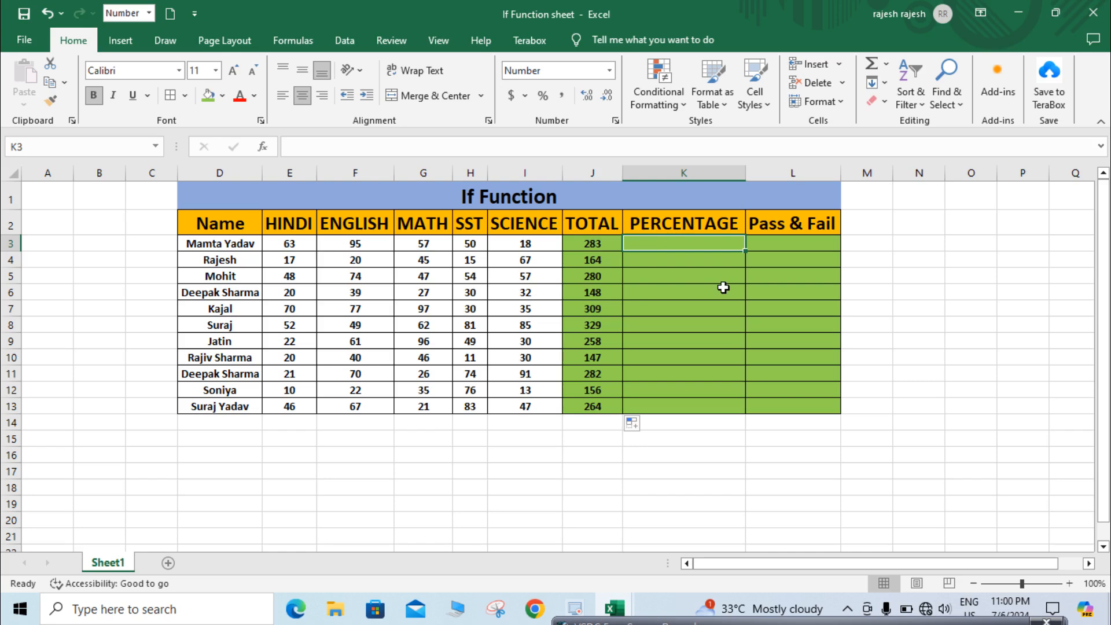
type("=")
left_click(587, 243)
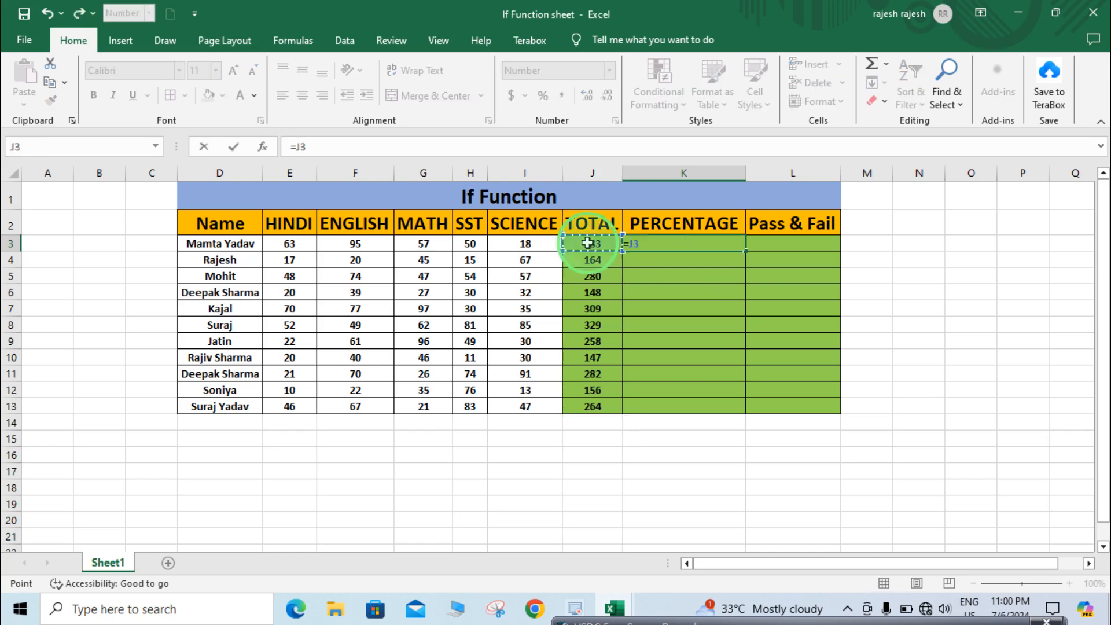
type("/")
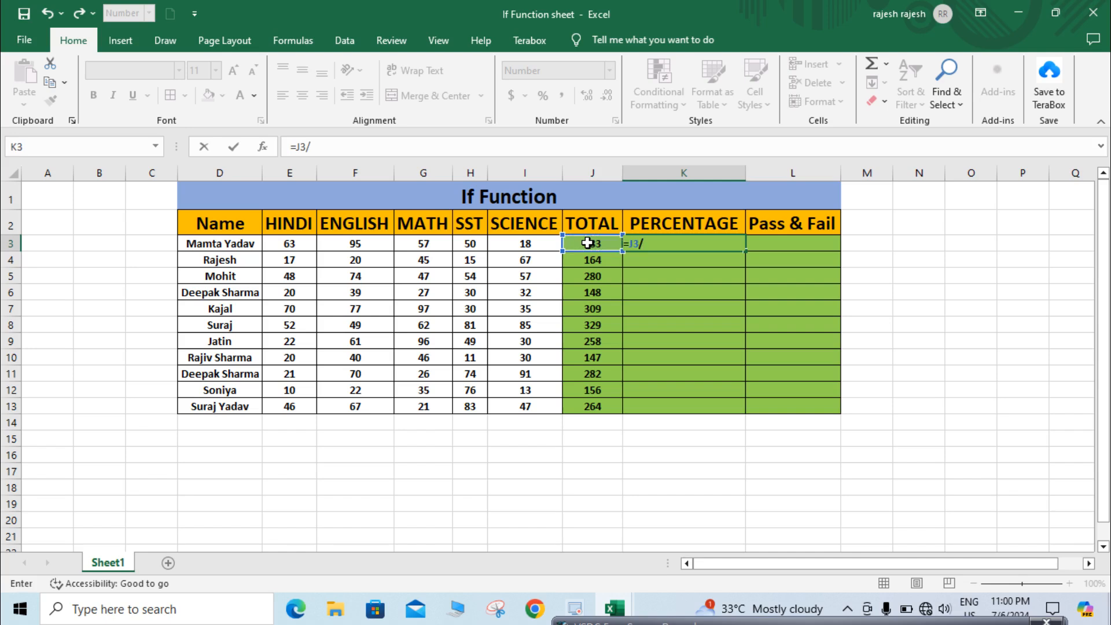
type("5")
key("Return")
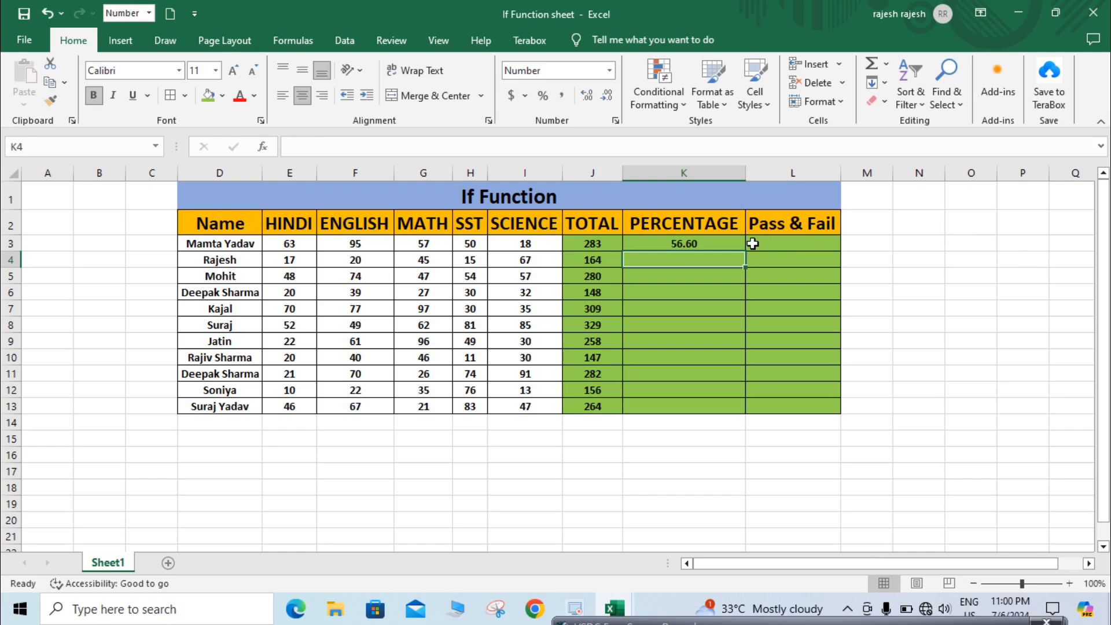
- Fill the PERCENTAGE formula down the column to row 13
left_click(720, 241)
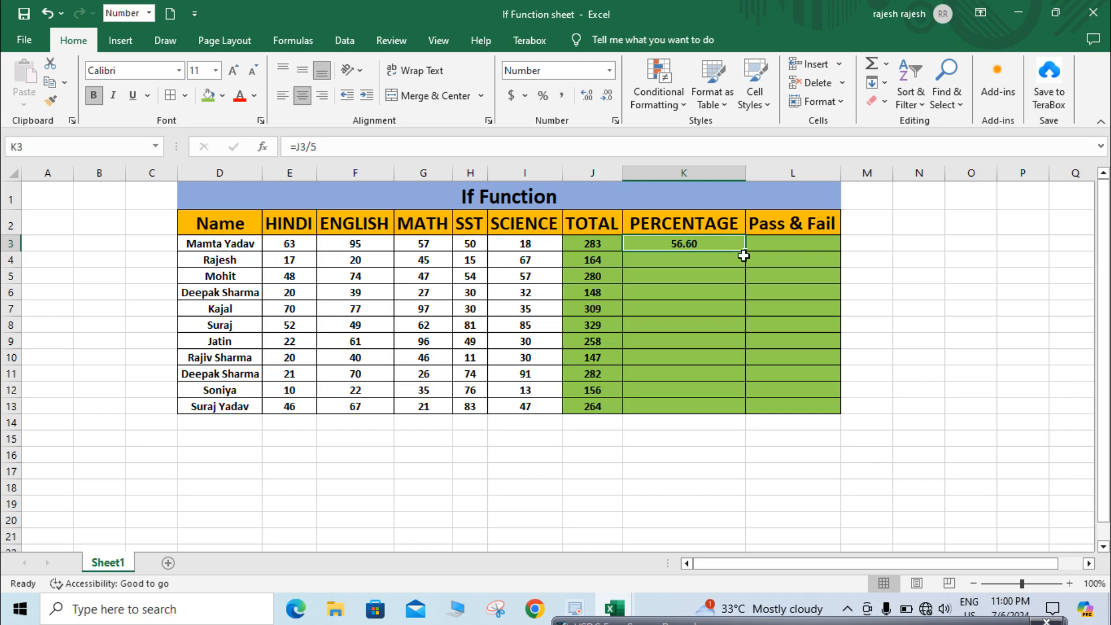
left_click_drag(747, 253, 752, 408)
left_click(752, 407)
left_click(700, 335)
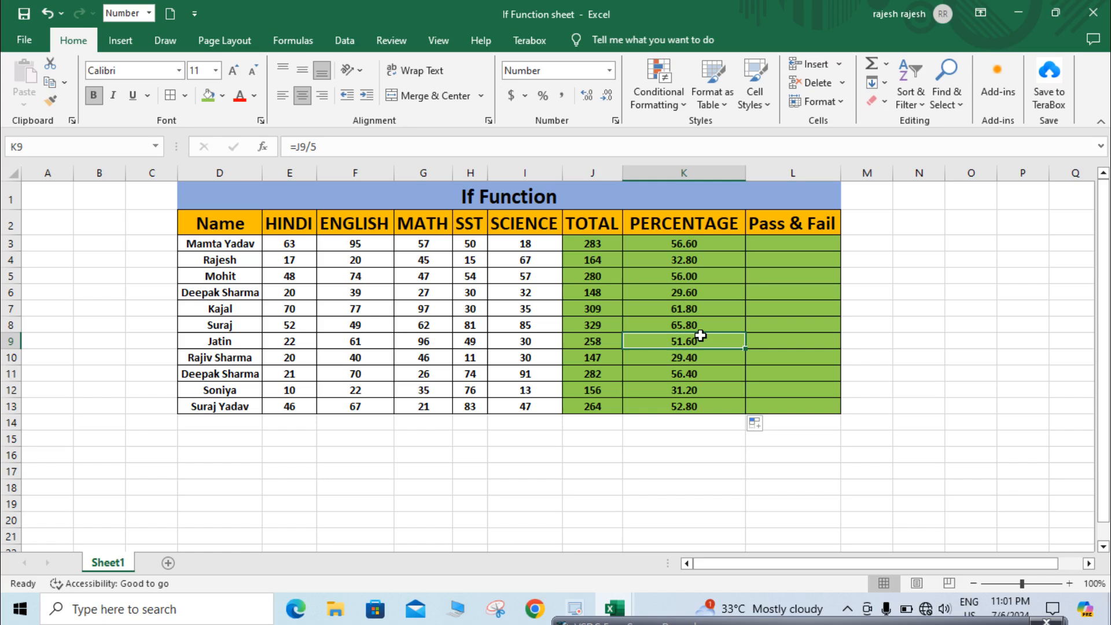
- Enter =IF(K3>33,"Pass",) in L3 so it shows Pass when the percentage exceeds 33
left_click(791, 243)
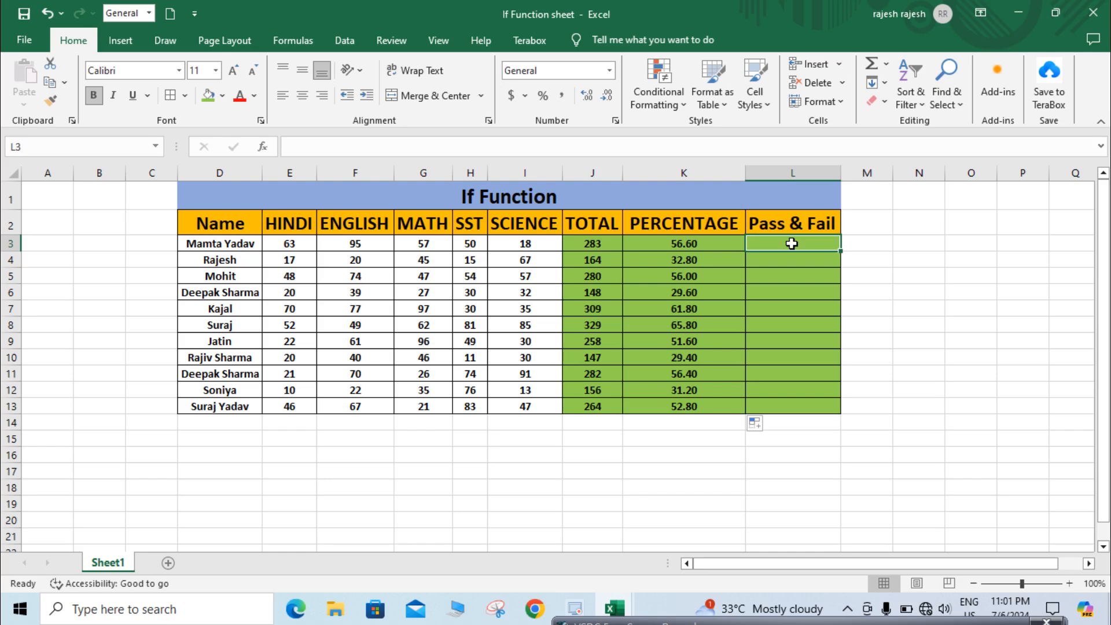
left_click(783, 287)
left_click(799, 239)
type("=")
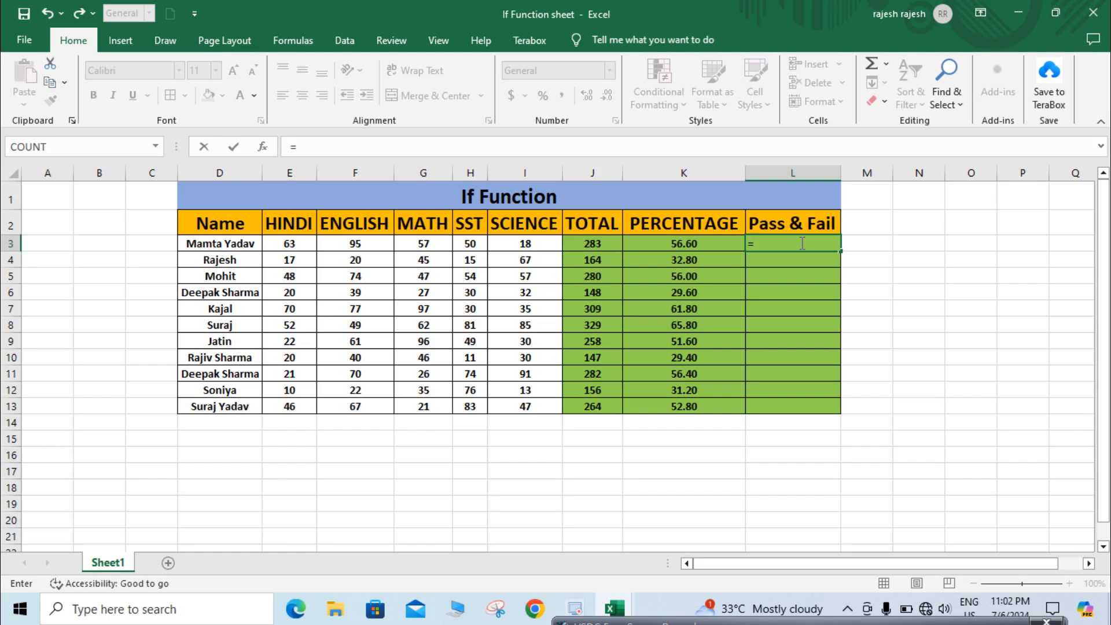
type("if")
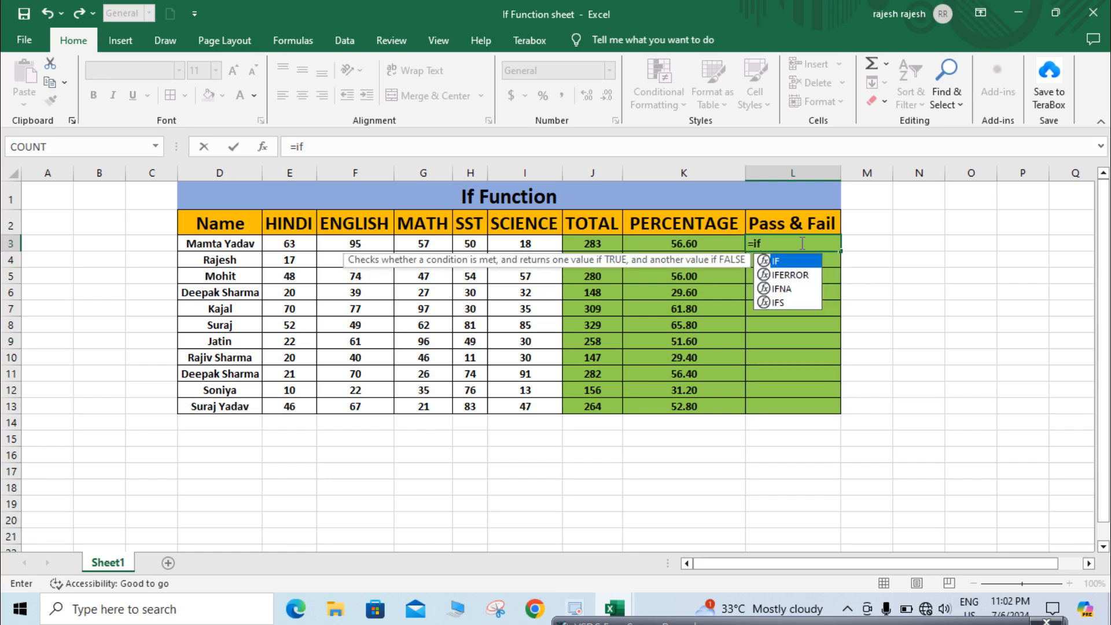
key("Tab")
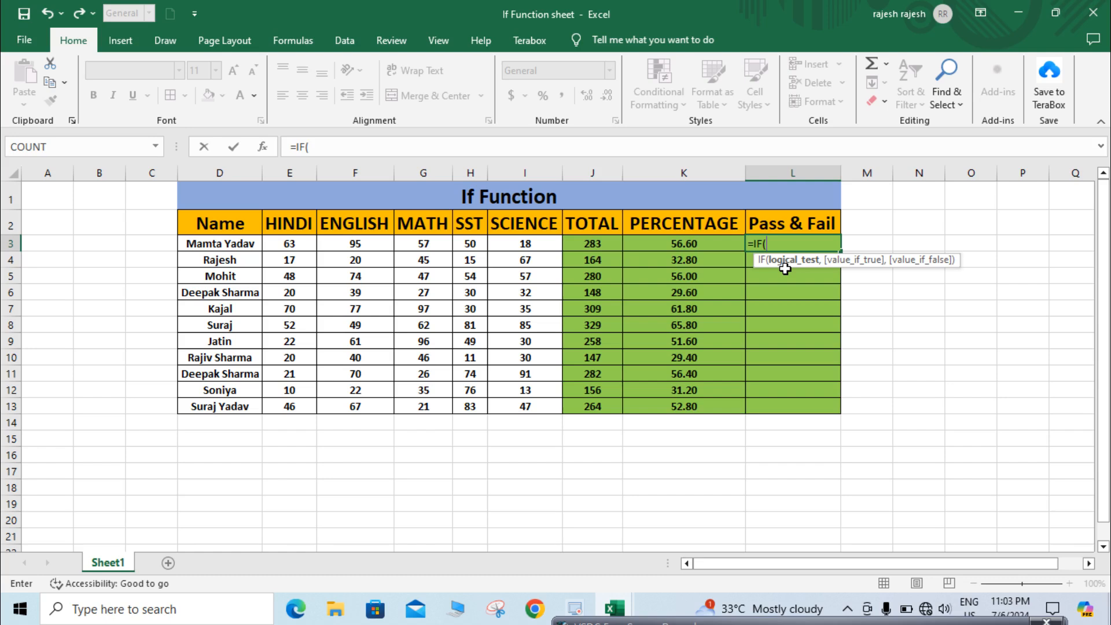
left_click(699, 243)
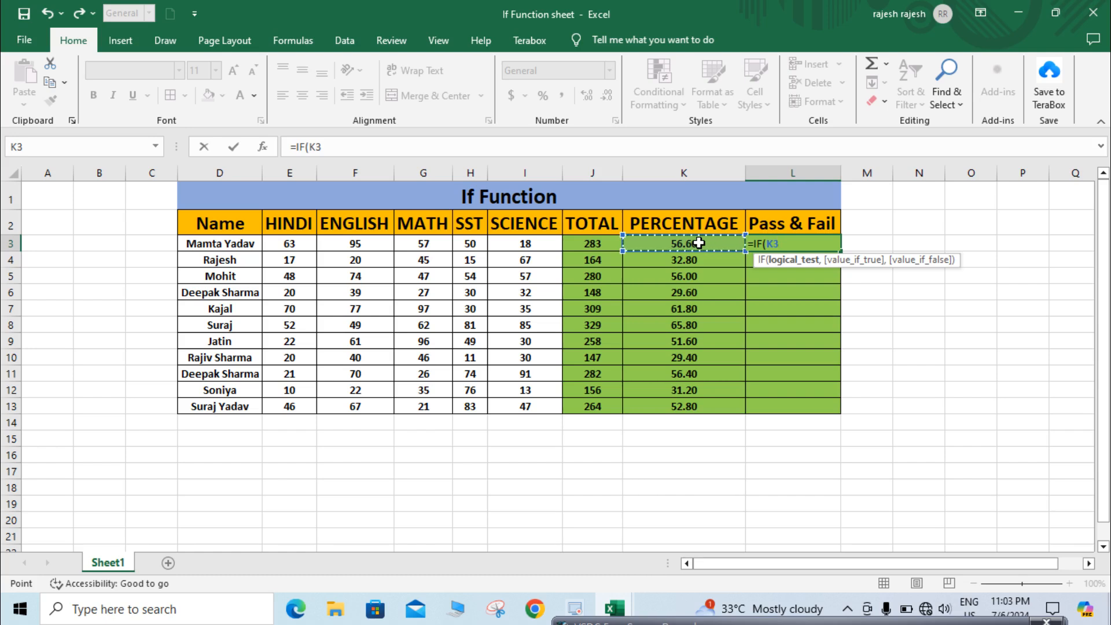
type(">33")
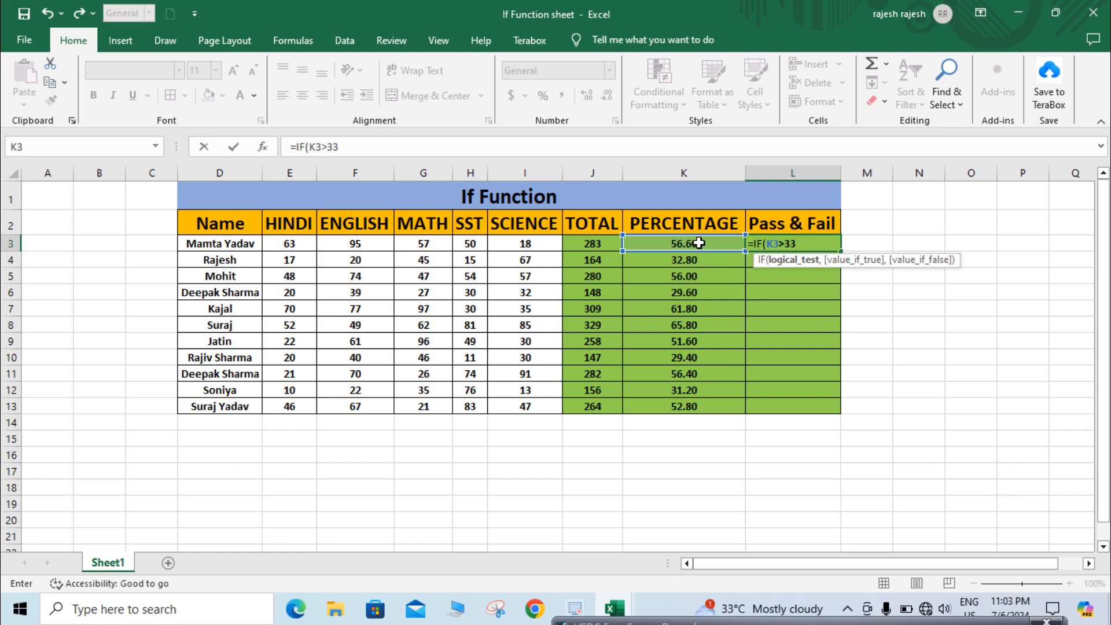
type(",")
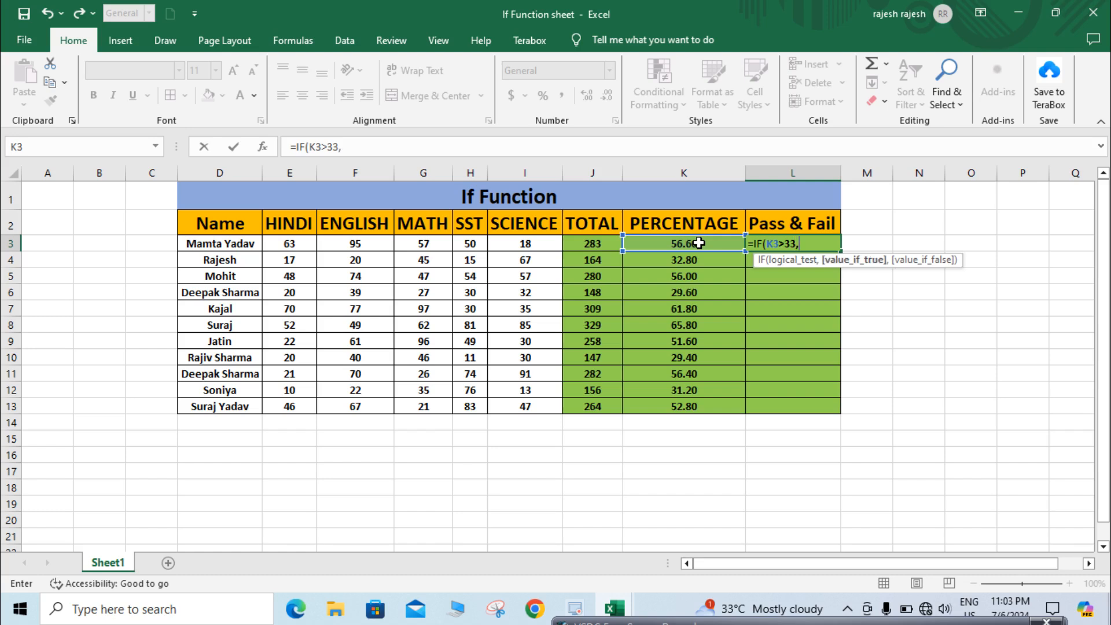
type("\"Pass\",")
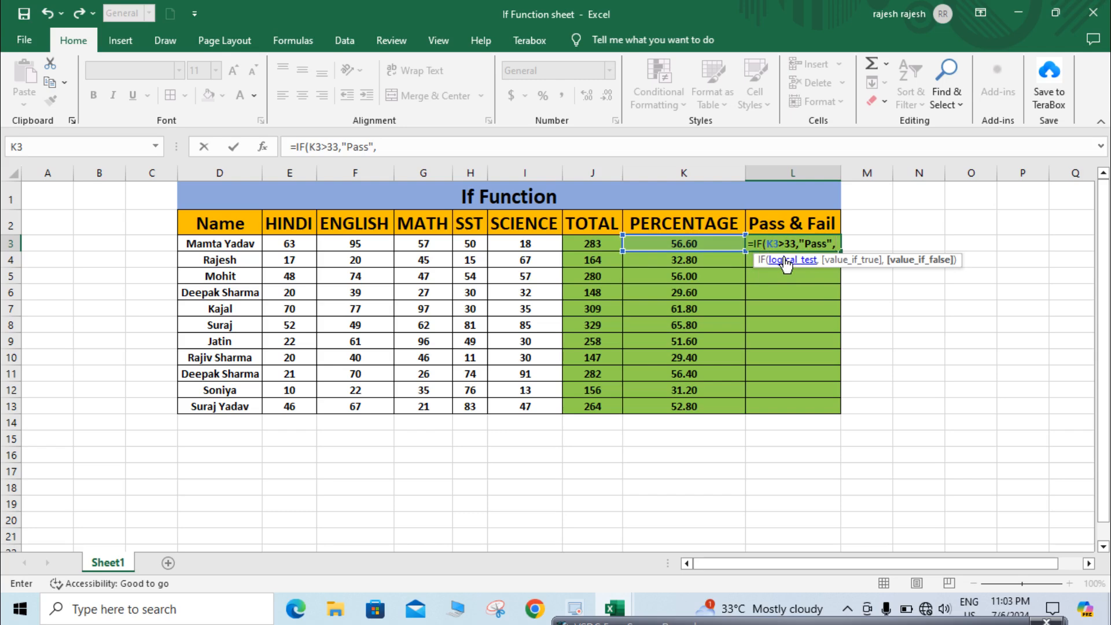
key("Return")
type("'")
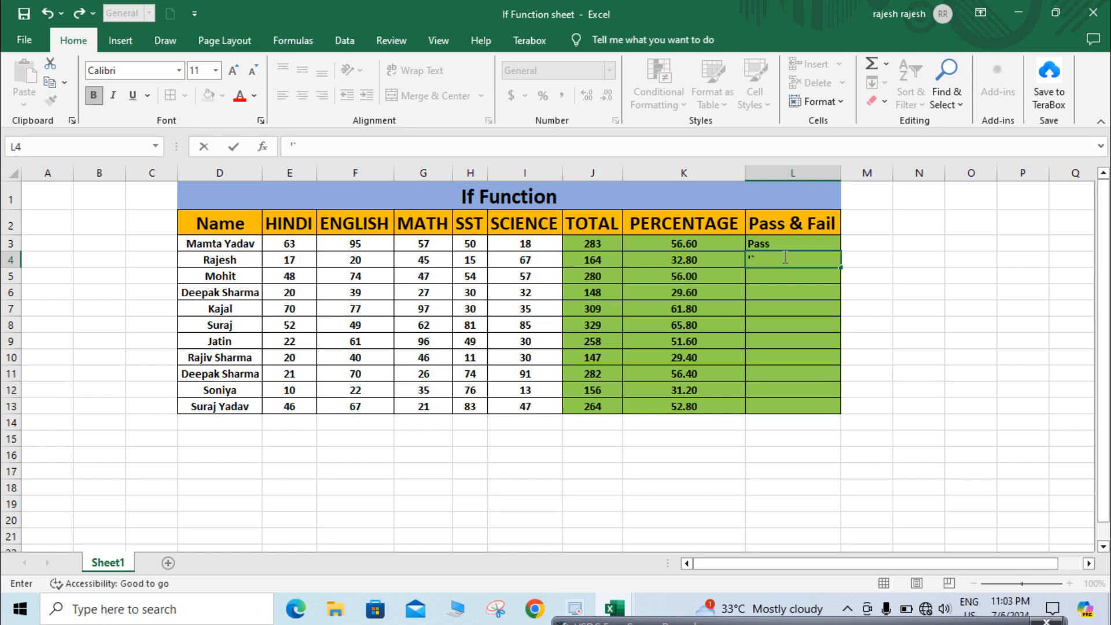
key("Escape")
left_click(798, 242)
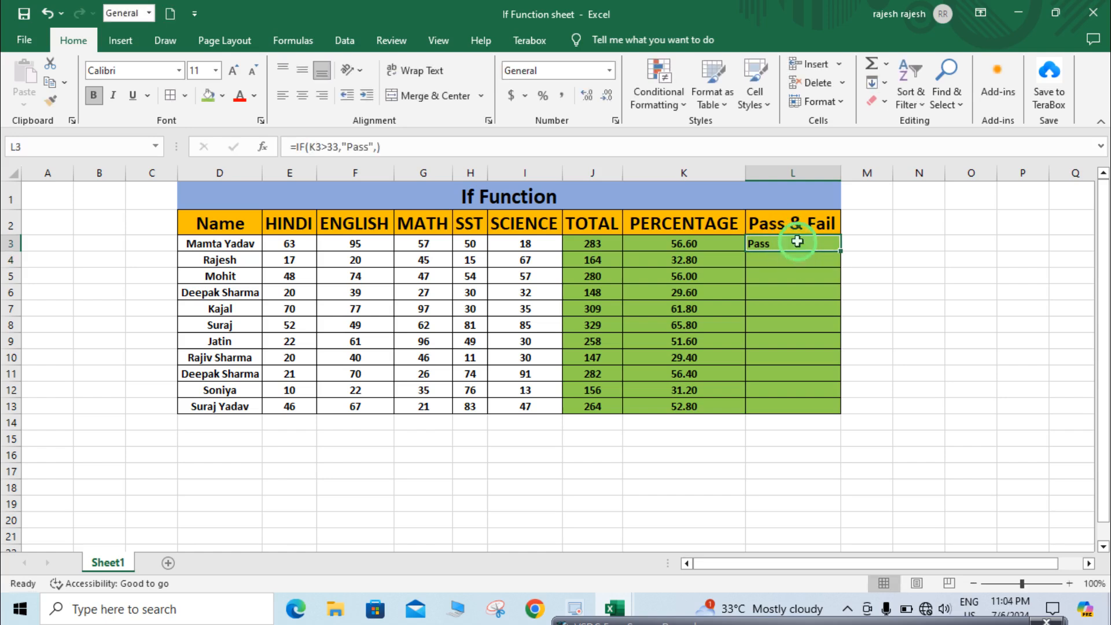
- Complete the formula in L3 as =IF(K3>33,"Pass","Fail") so it shows Fail otherwise
double_click(797, 242)
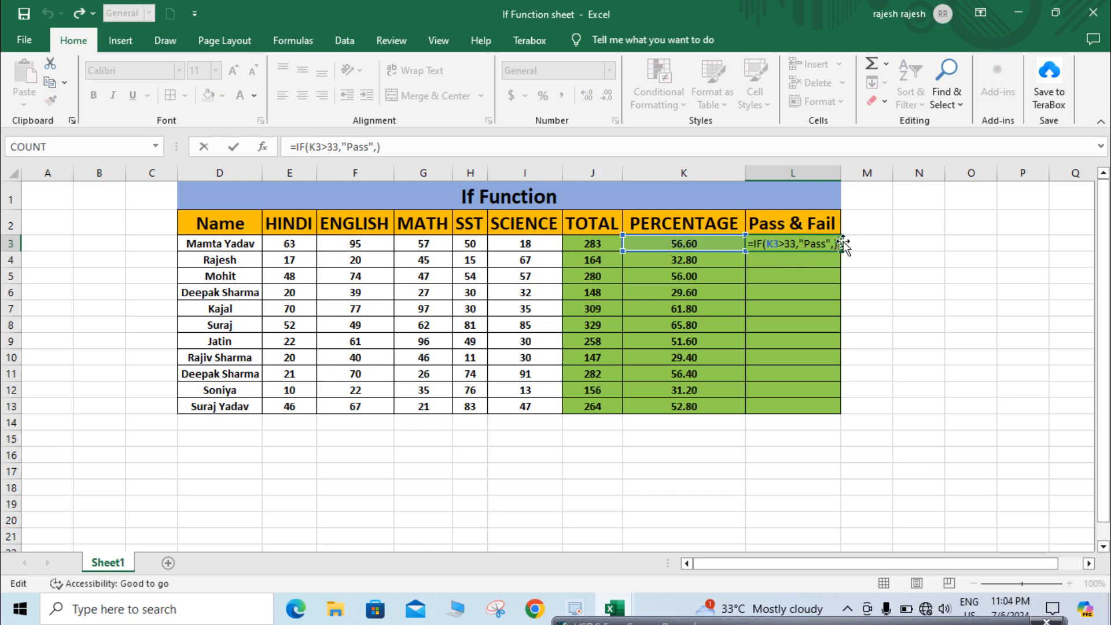
left_click(838, 243)
type("\"")
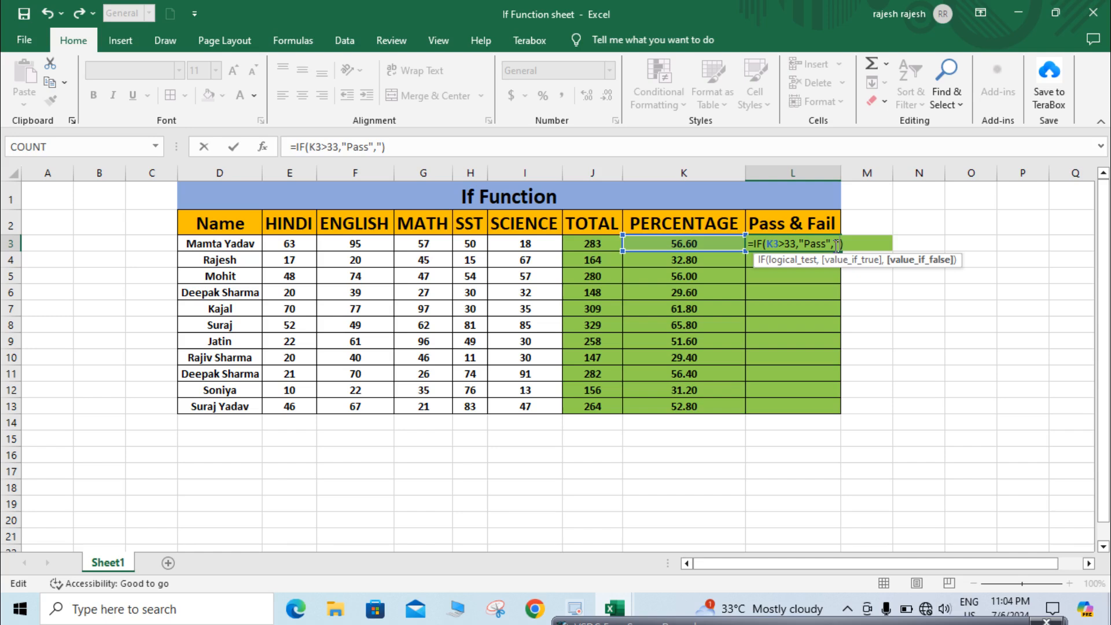
type("Fail\"")
key("Return")
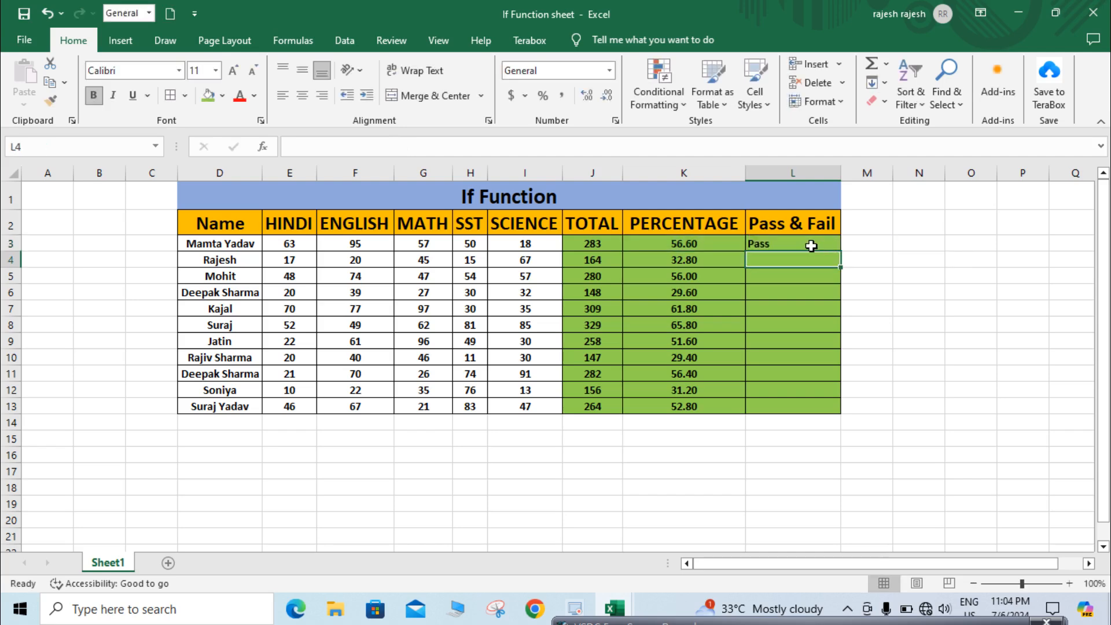
- Fill the Pass & Fail formula from L3 down the column to row 13
left_click(809, 245)
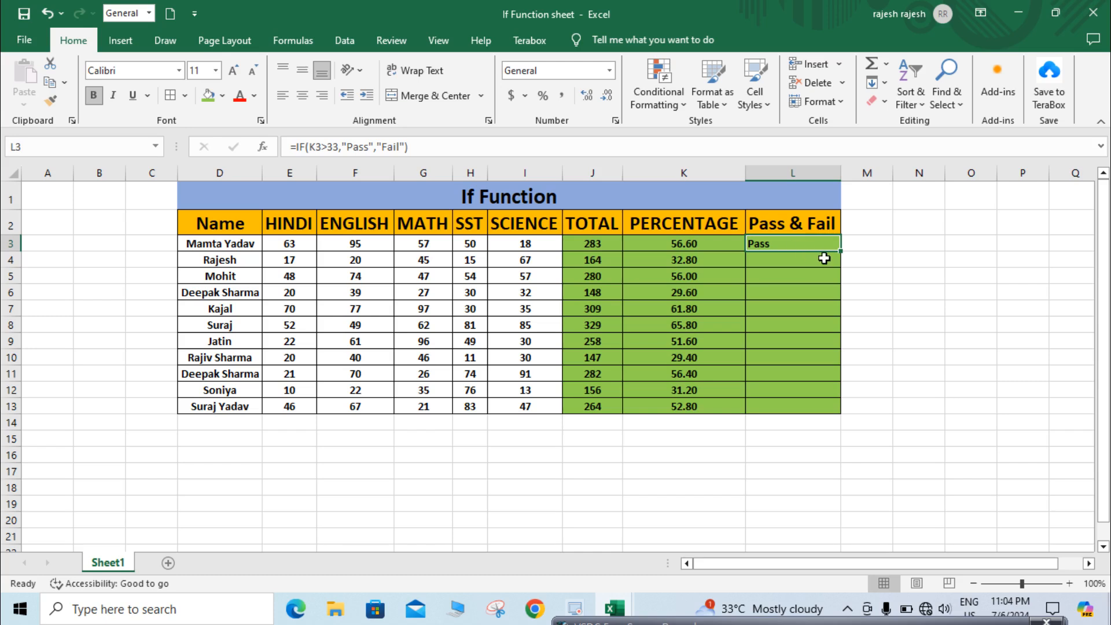
left_click(709, 247)
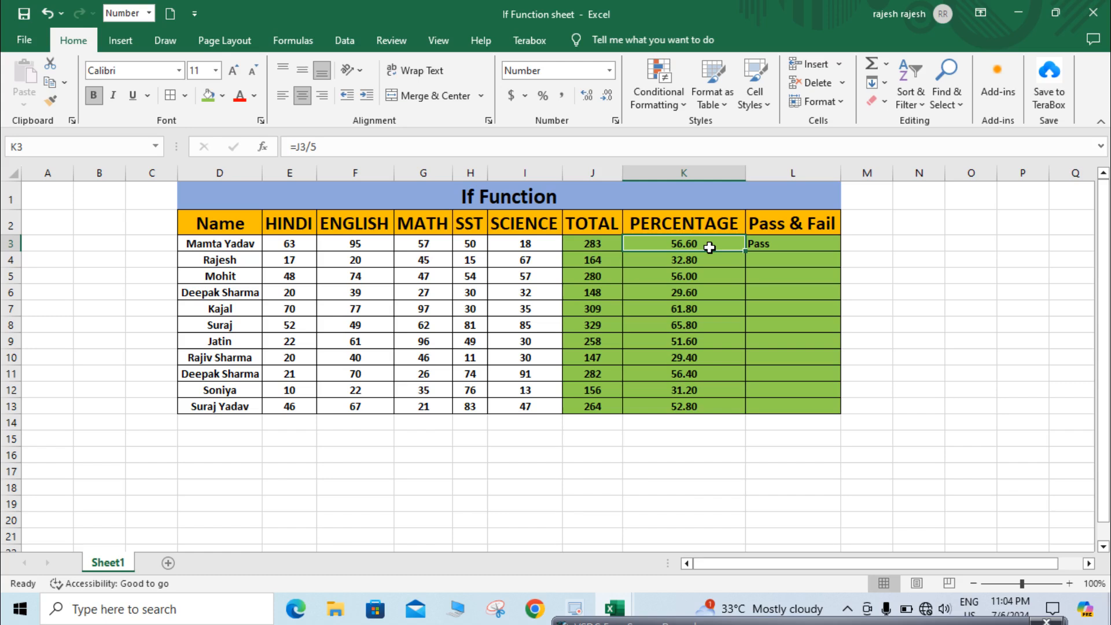
left_click(780, 238)
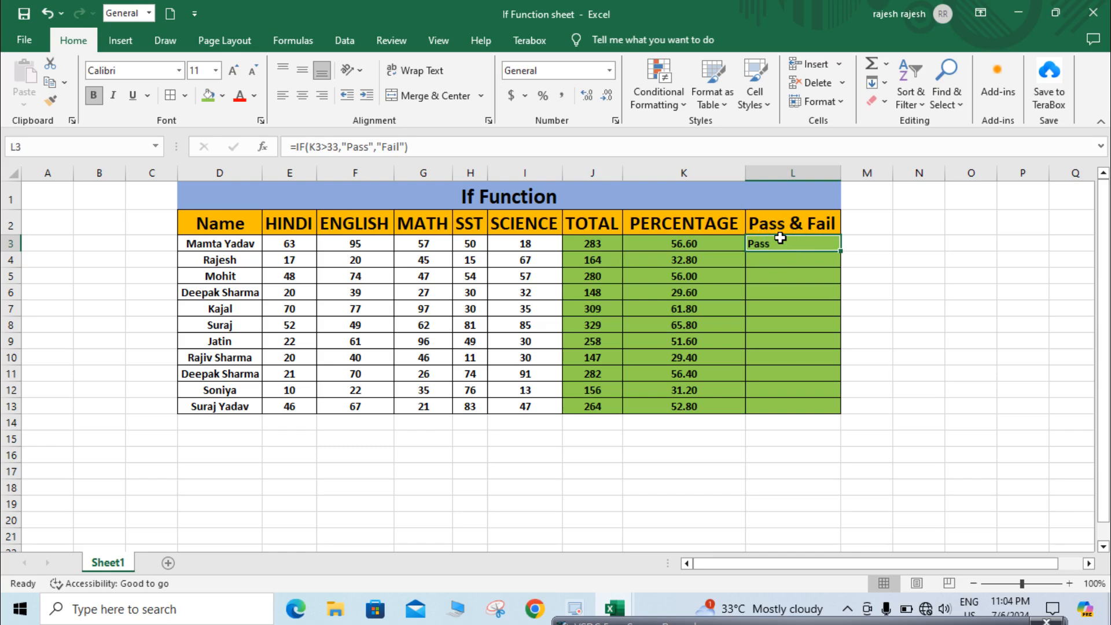
double_click(780, 239)
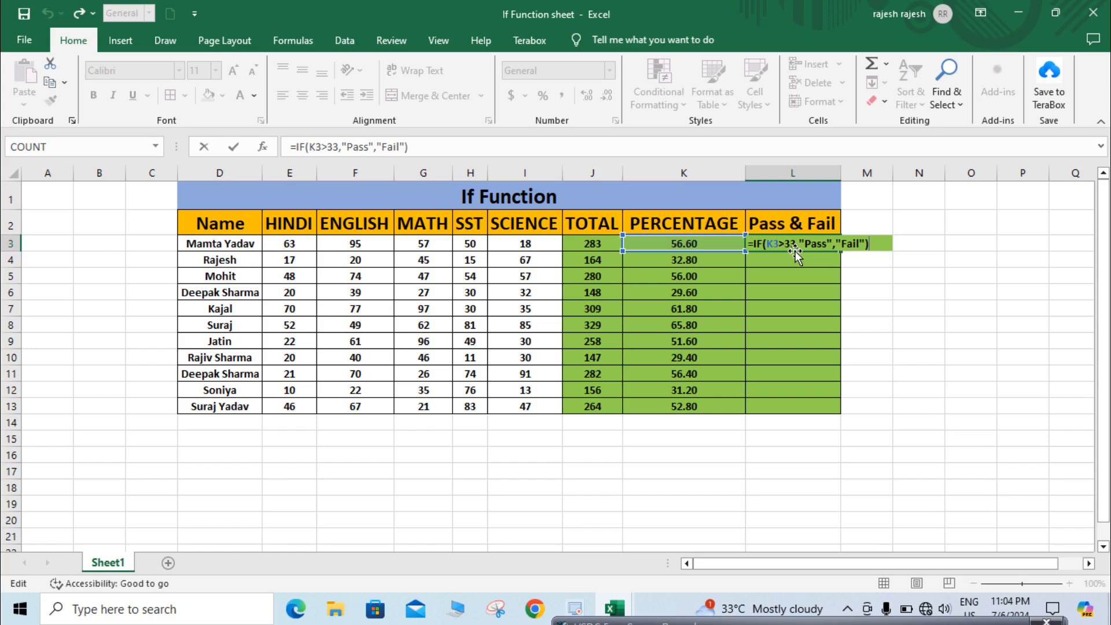
key("Return")
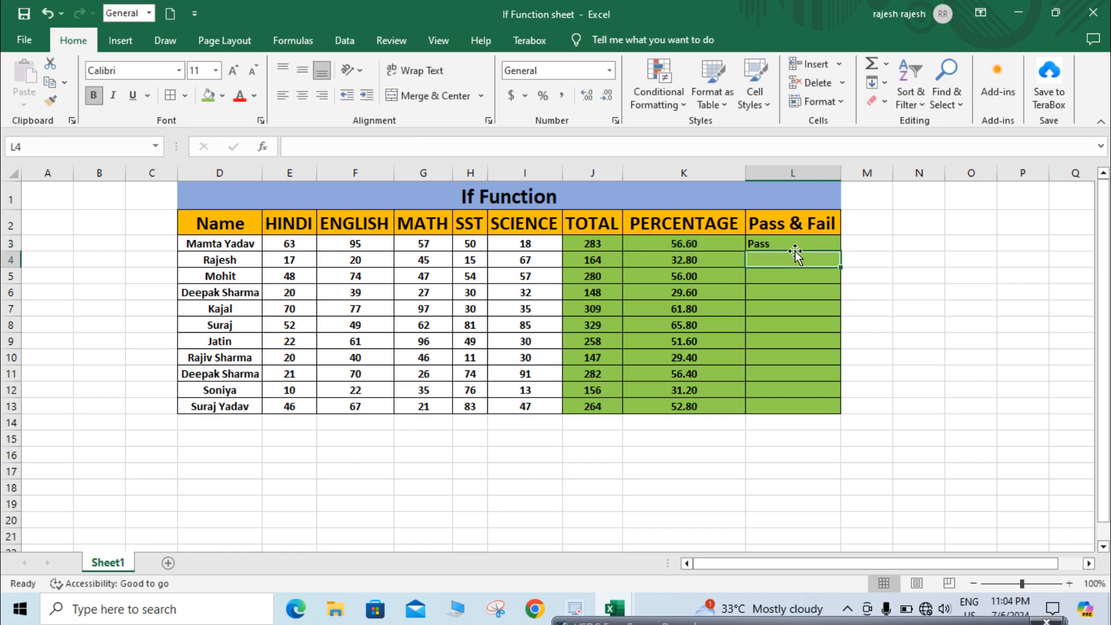
left_click(823, 239)
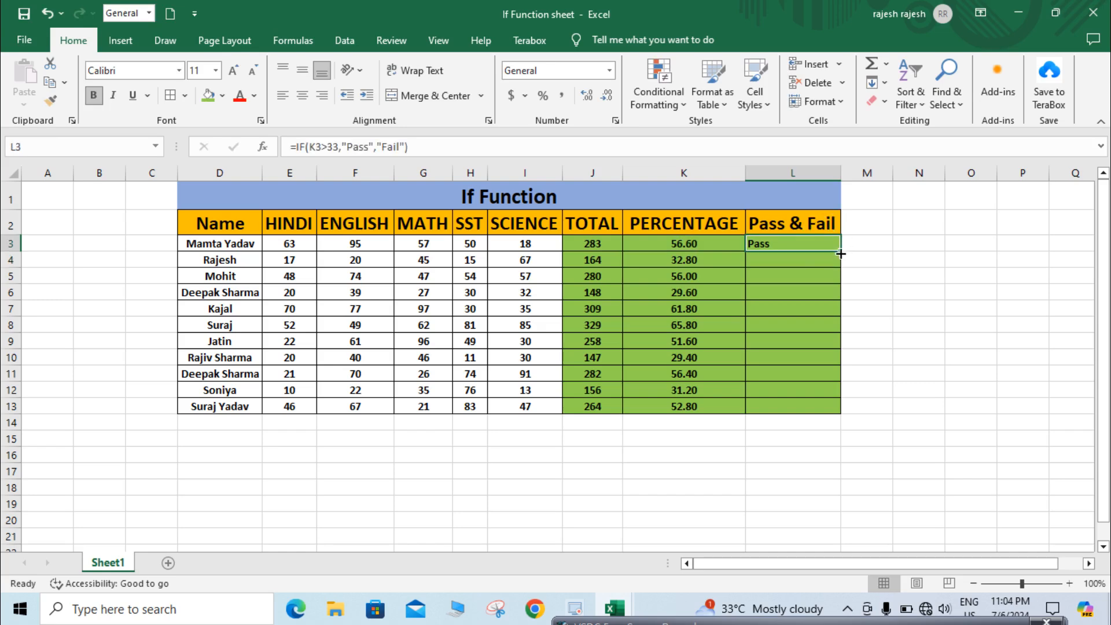
left_click_drag(840, 250, 828, 408)
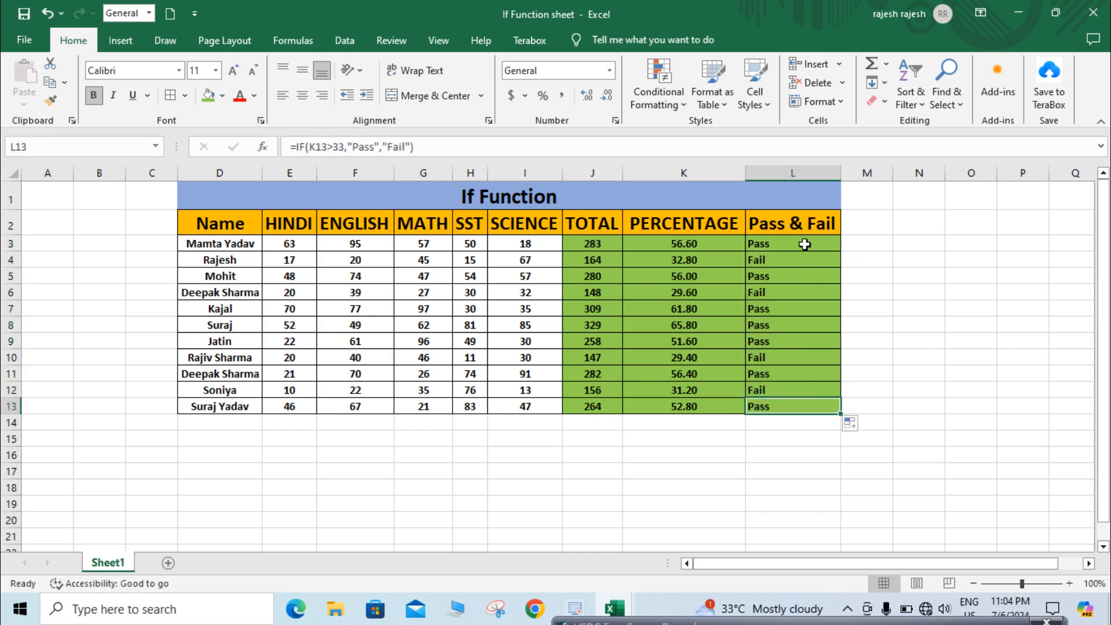
- Inspect the Pass & Fail formulas and results against each student's percentage
left_click(804, 244)
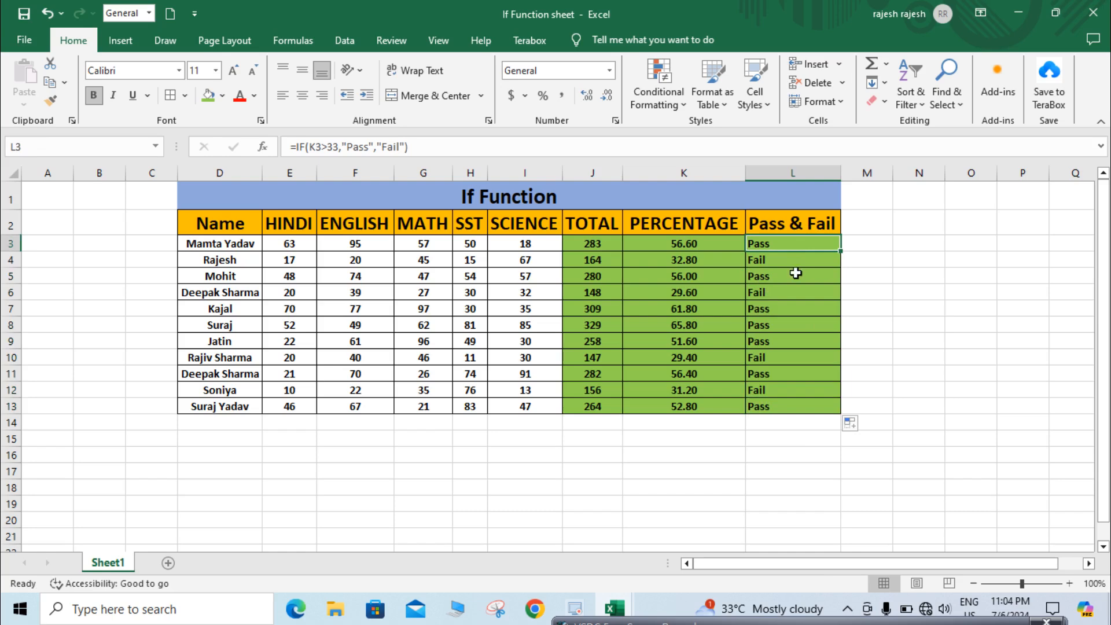
left_click(790, 258)
left_click(721, 264)
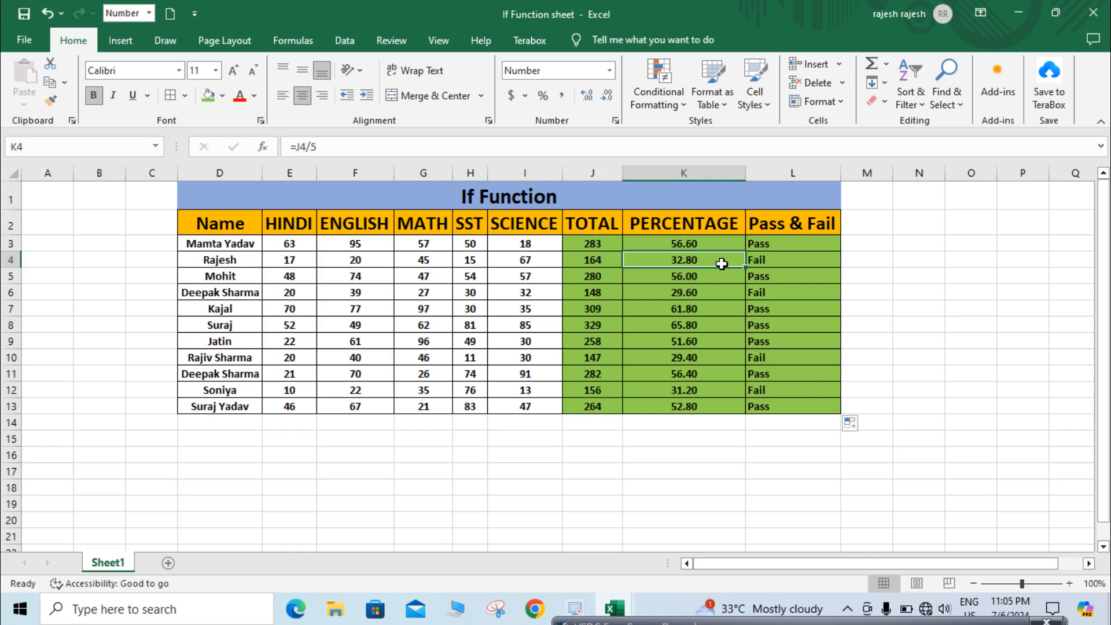
left_click(775, 262)
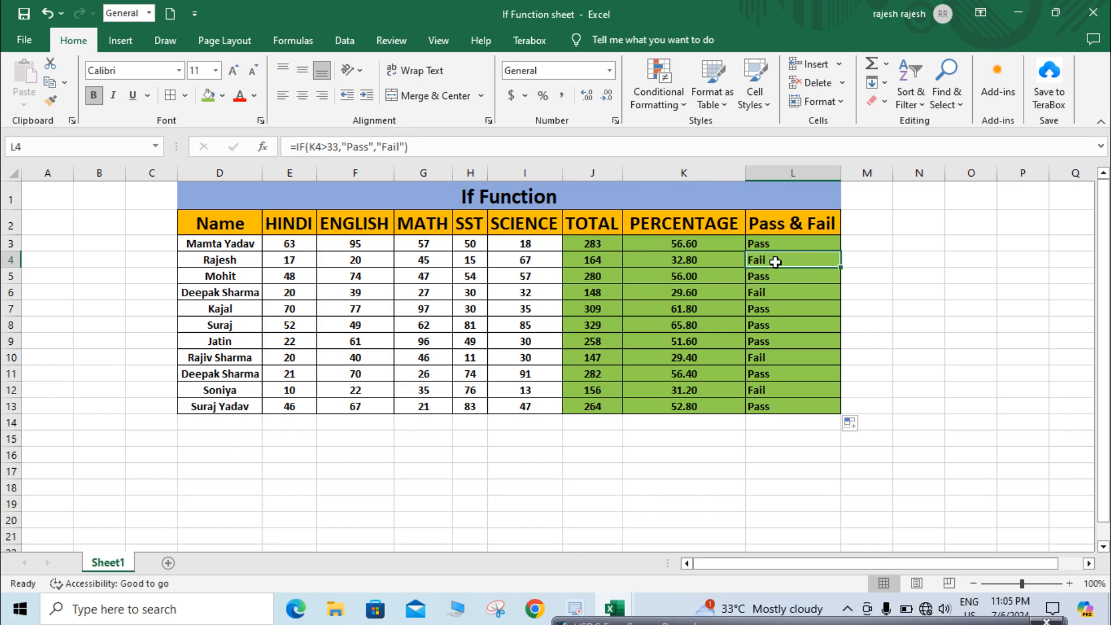
left_click(771, 291)
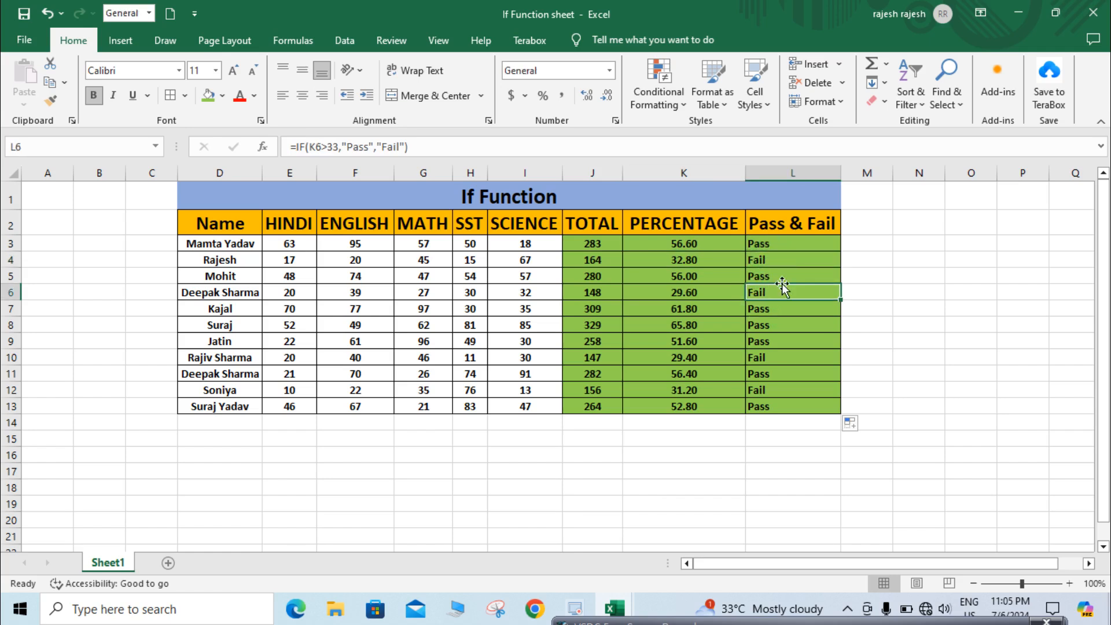
left_click(759, 276)
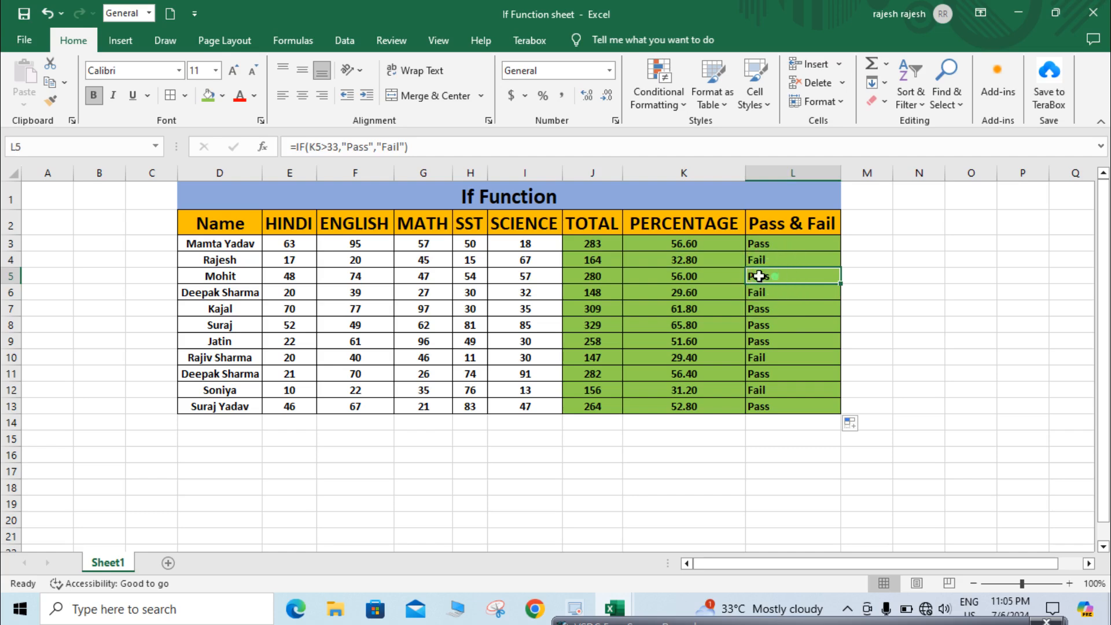
left_click(685, 293)
left_click(772, 292)
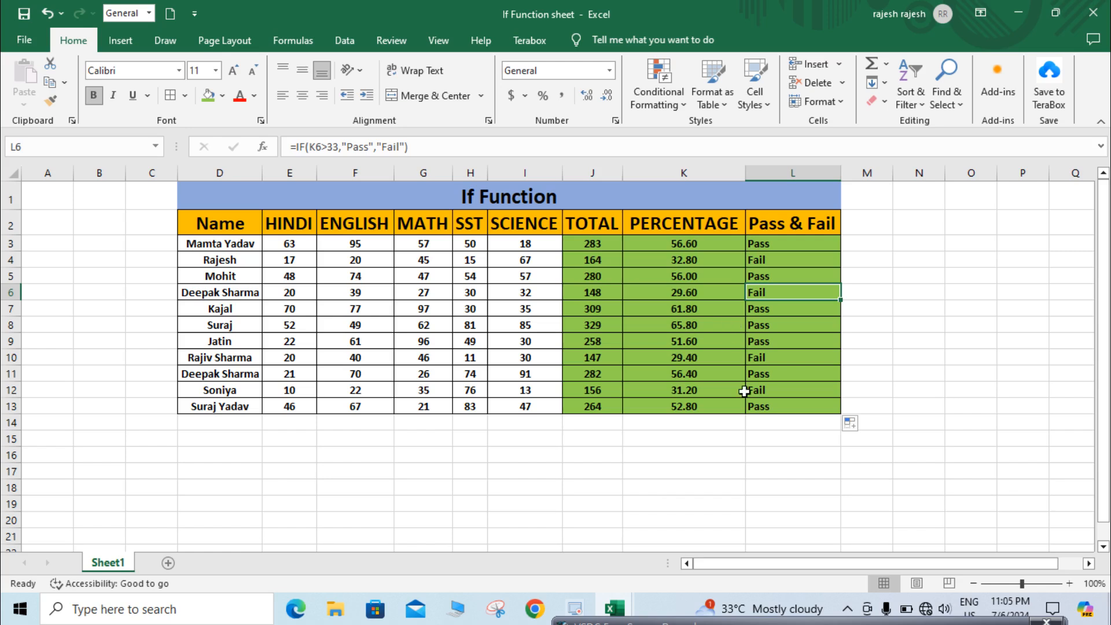